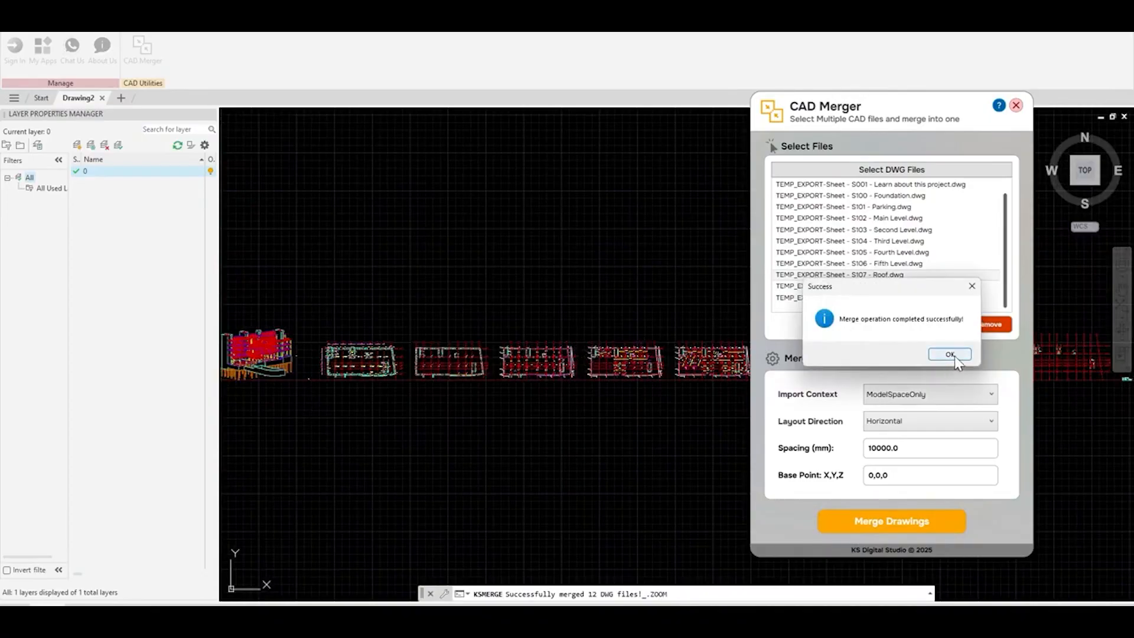
Step: Dismiss the message about the DWG merge operation
click(949, 354)
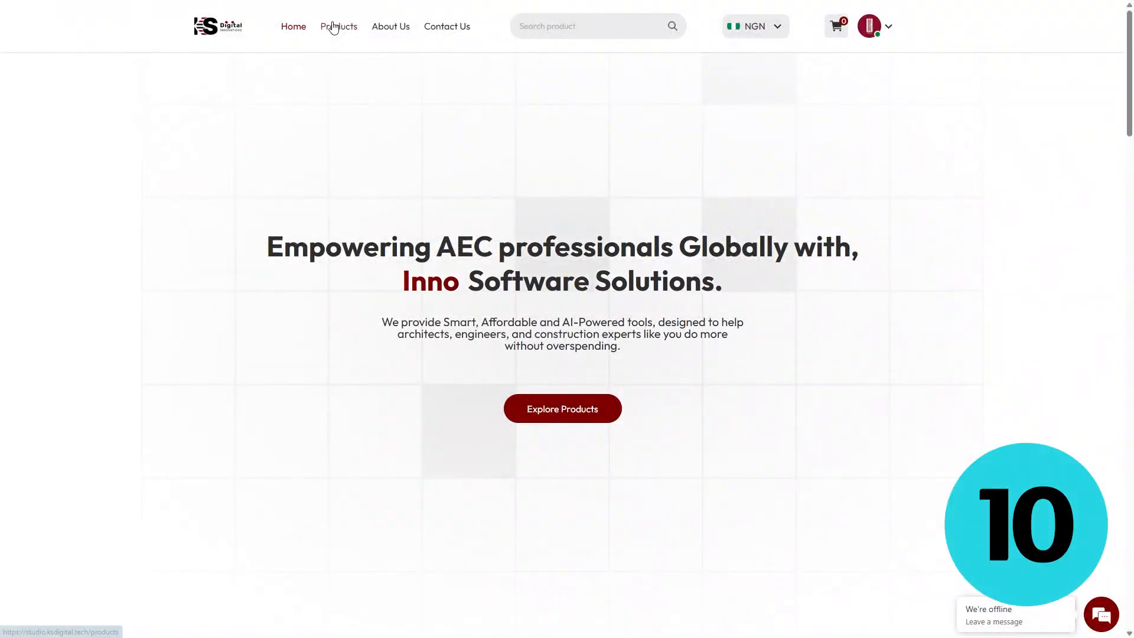
Step: Switch to the KS Digital web store, choose the 12 months option for Rebar Automate among the products, and add it to the cart
click(339, 26)
click(855, 456)
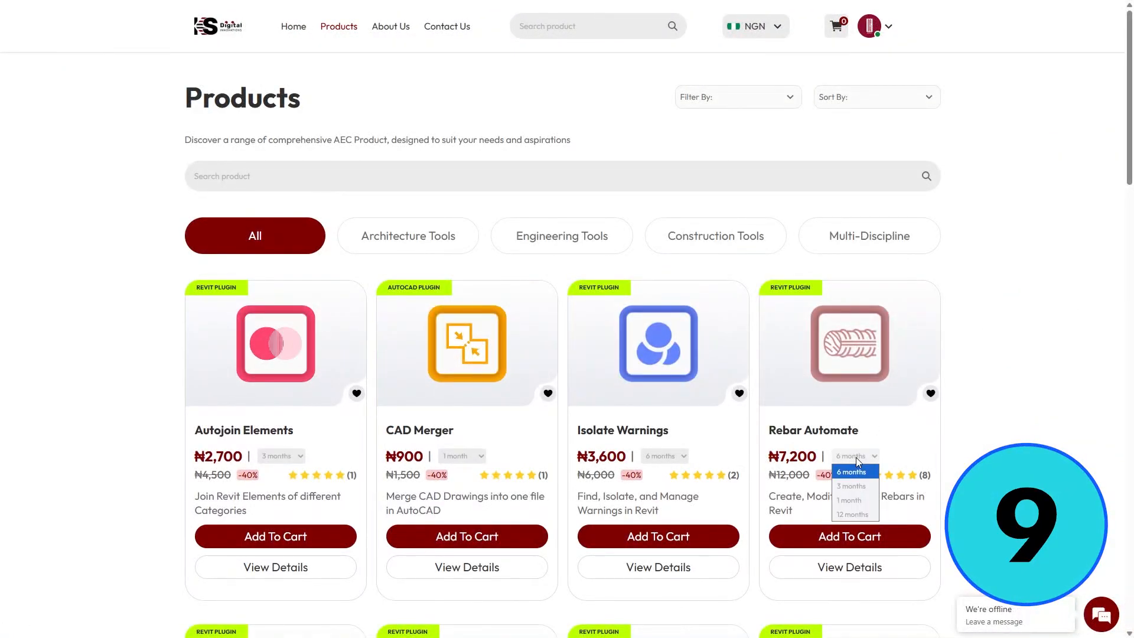
click(852, 514)
click(865, 537)
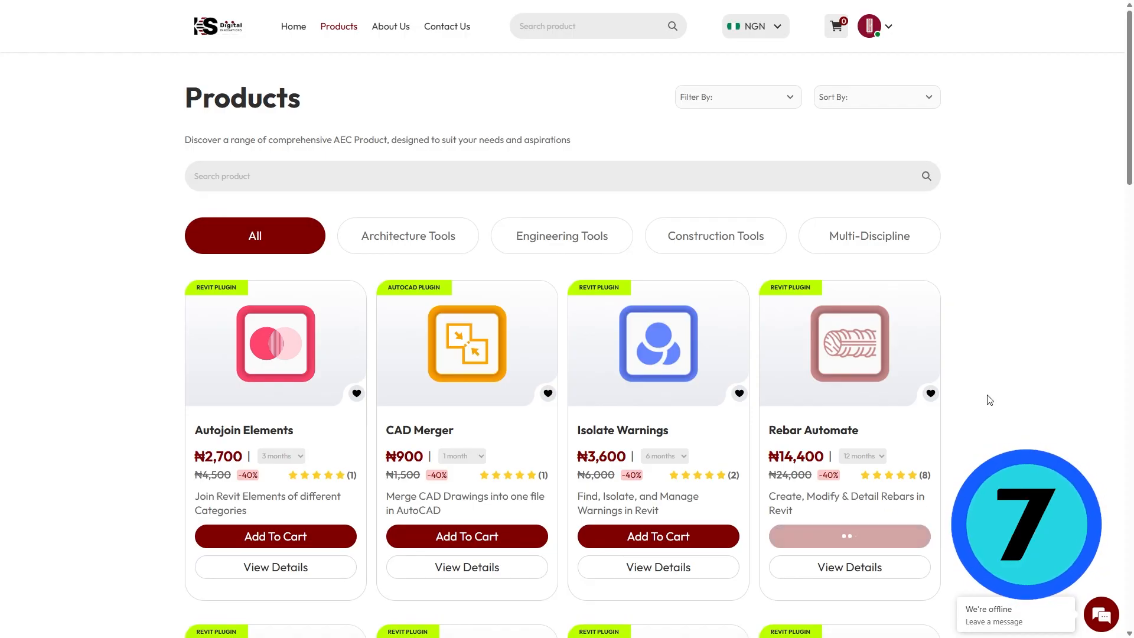
Step: Change the Rebar Automate subscription in the cart to Yearly and apply the discount code DS18
click(356, 130)
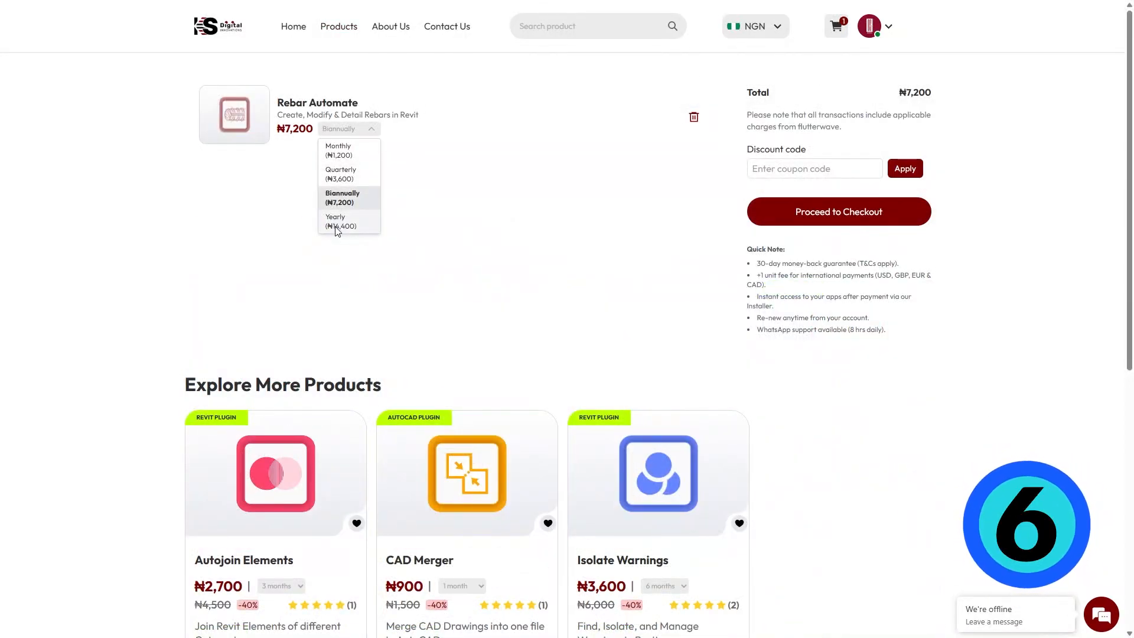
click(335, 227)
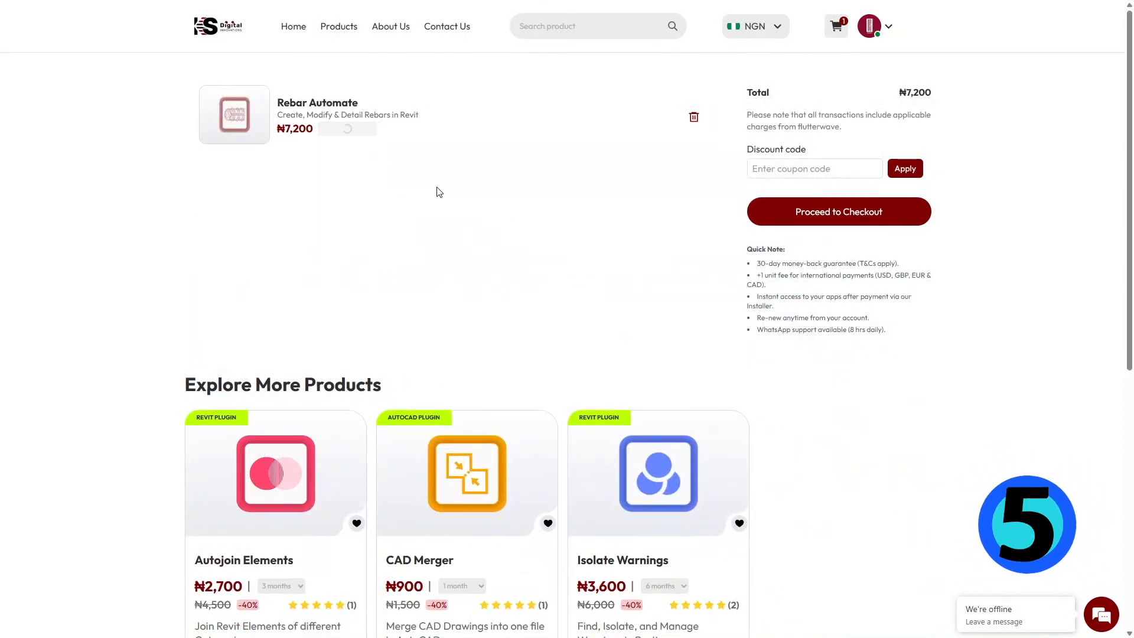
click(760, 167)
text(DS18)
click(905, 168)
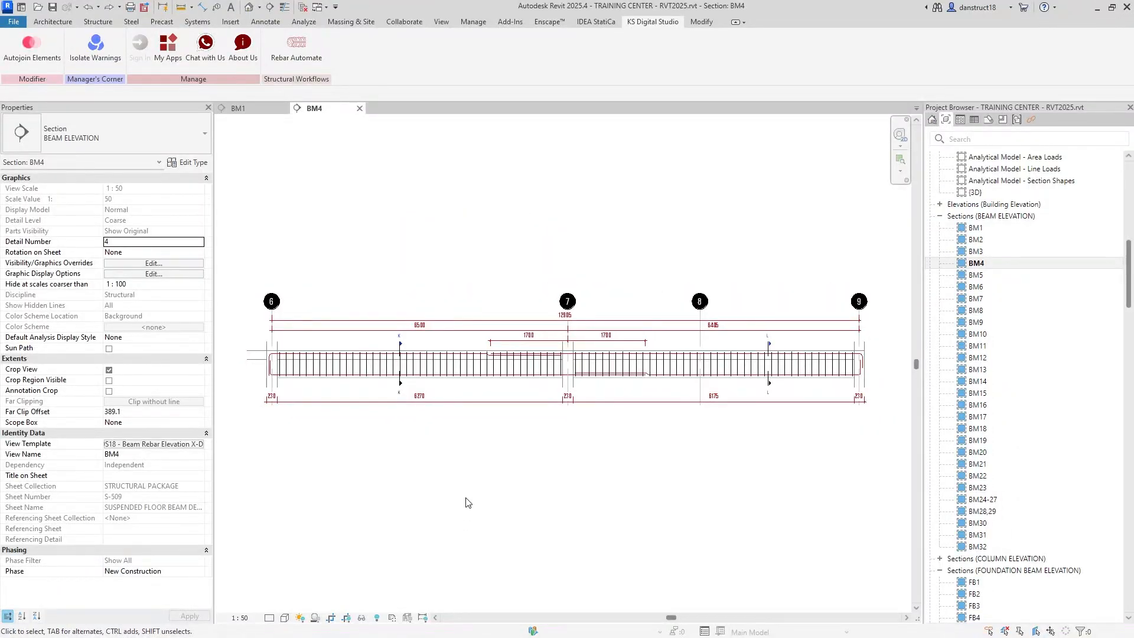
Step: Switch to Revit, open Hide & Tag Rebars in Rebar Automate, and choose the Beam detail template
click(299, 52)
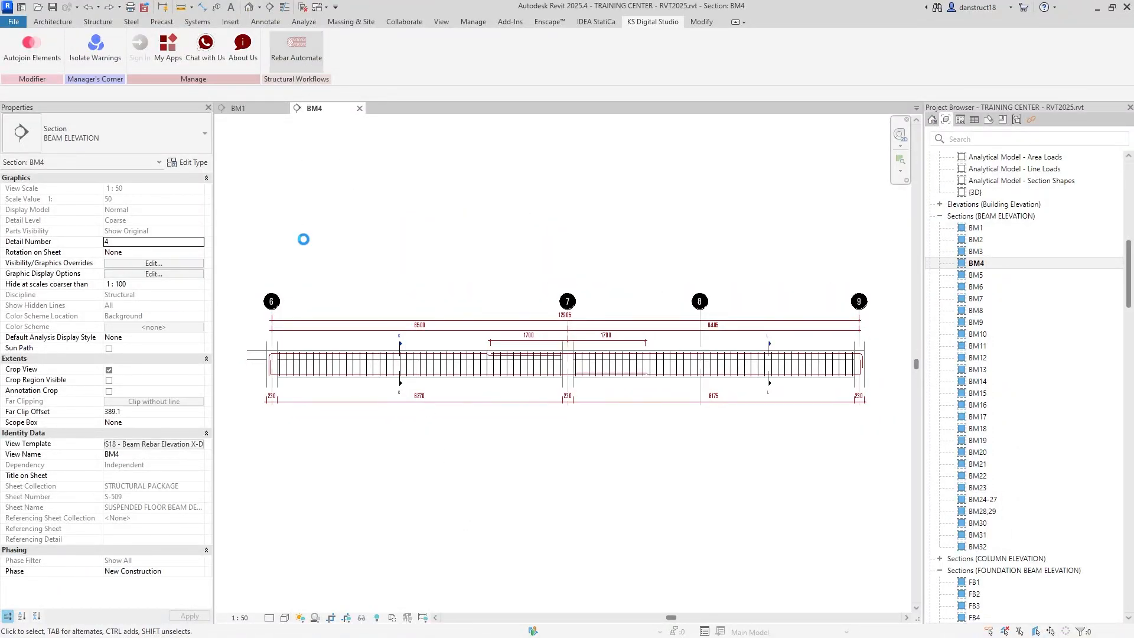
drag(536, 134, 130, 147)
middle_drag(435, 221, 473, 233)
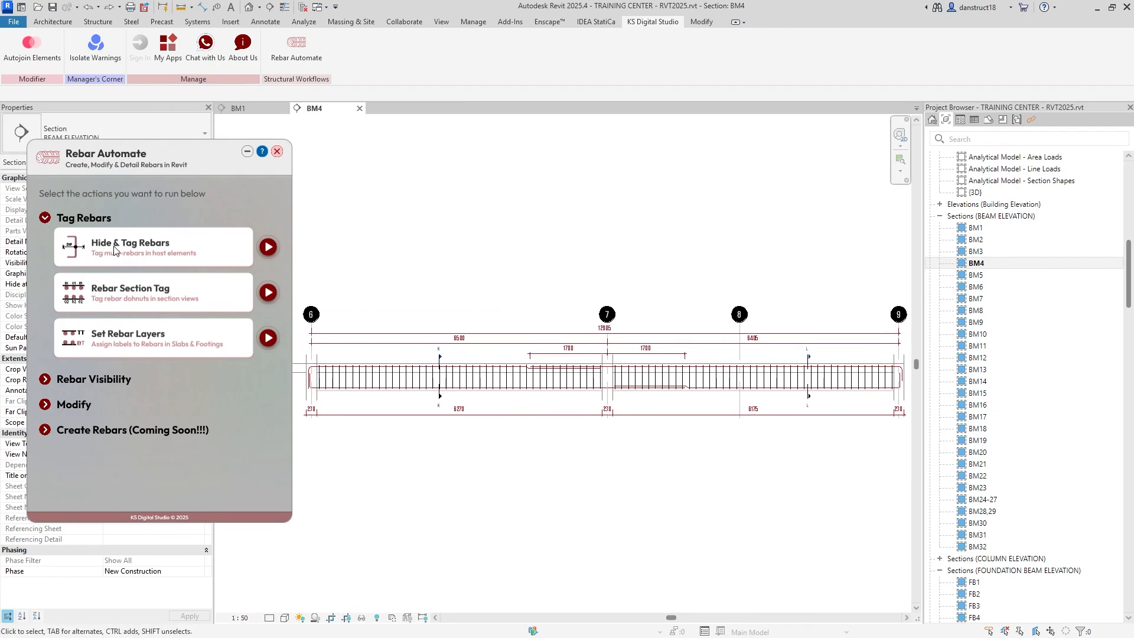
click(269, 248)
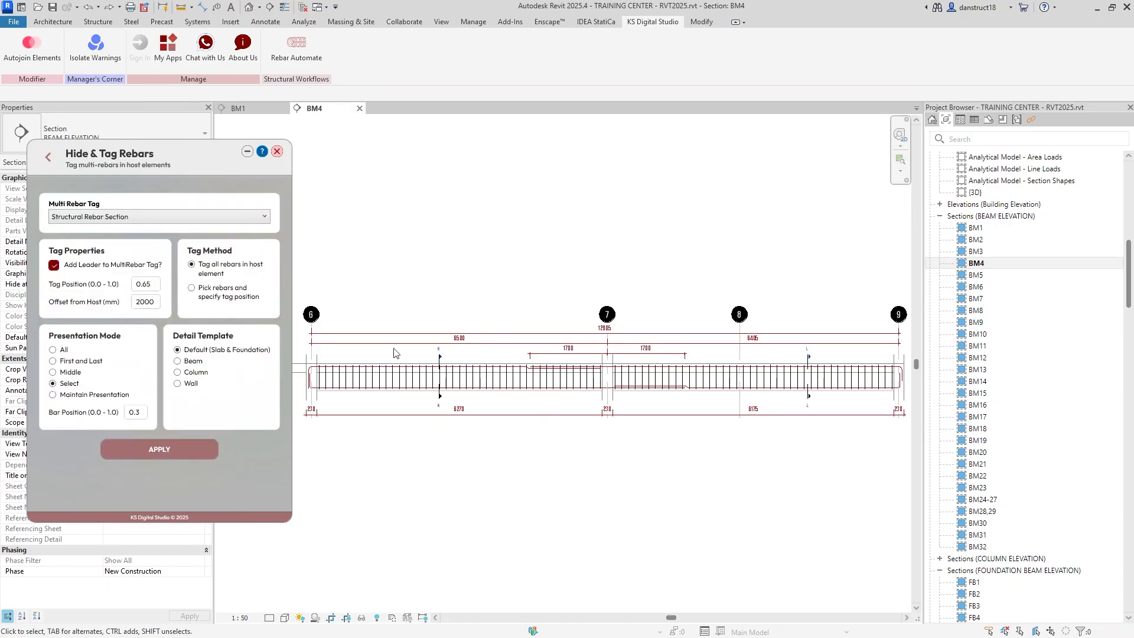
click(190, 362)
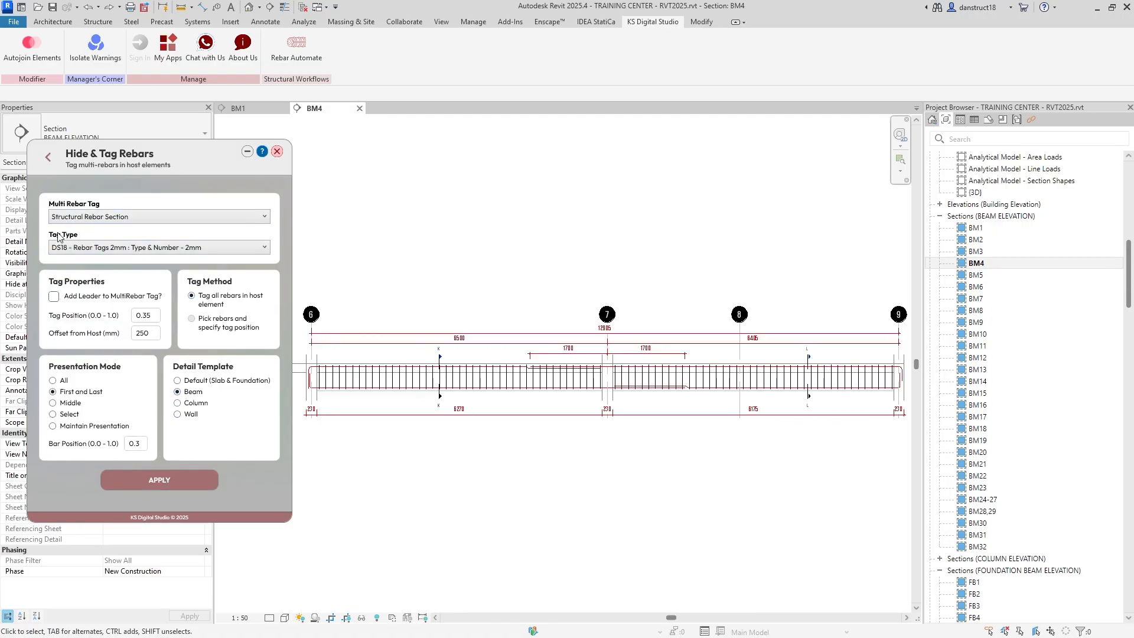
Step: Set the multi-rebar tag to DS18 - Structural Rebar and the tag type to DS18 - Rebar Tags 2mm : Quantity Type & Number - 2mm
click(92, 224)
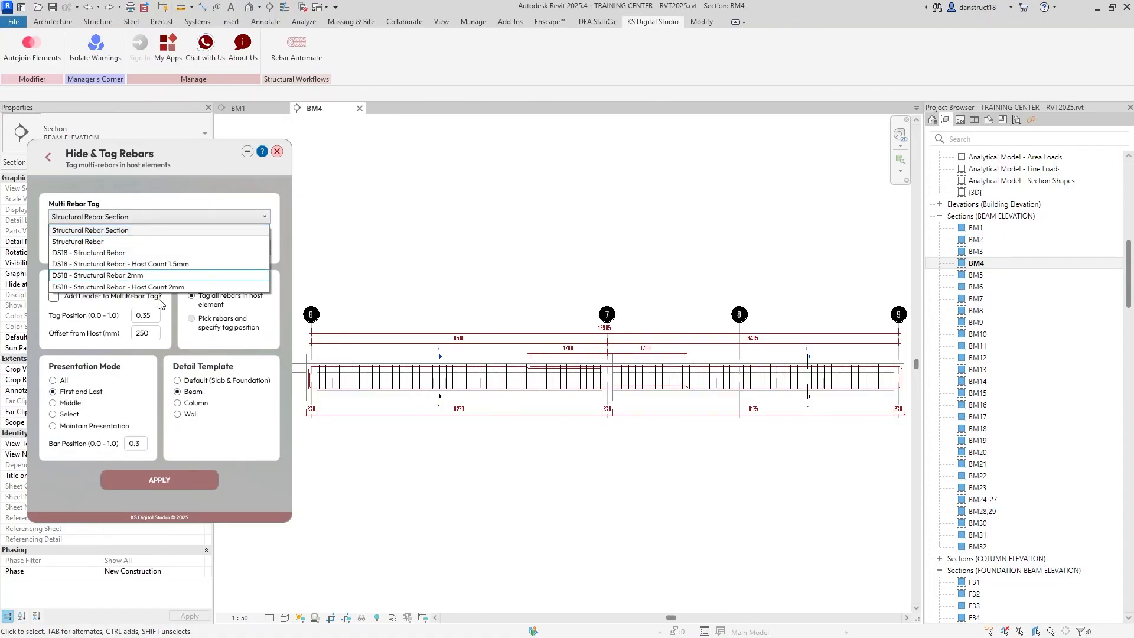
click(101, 254)
click(73, 251)
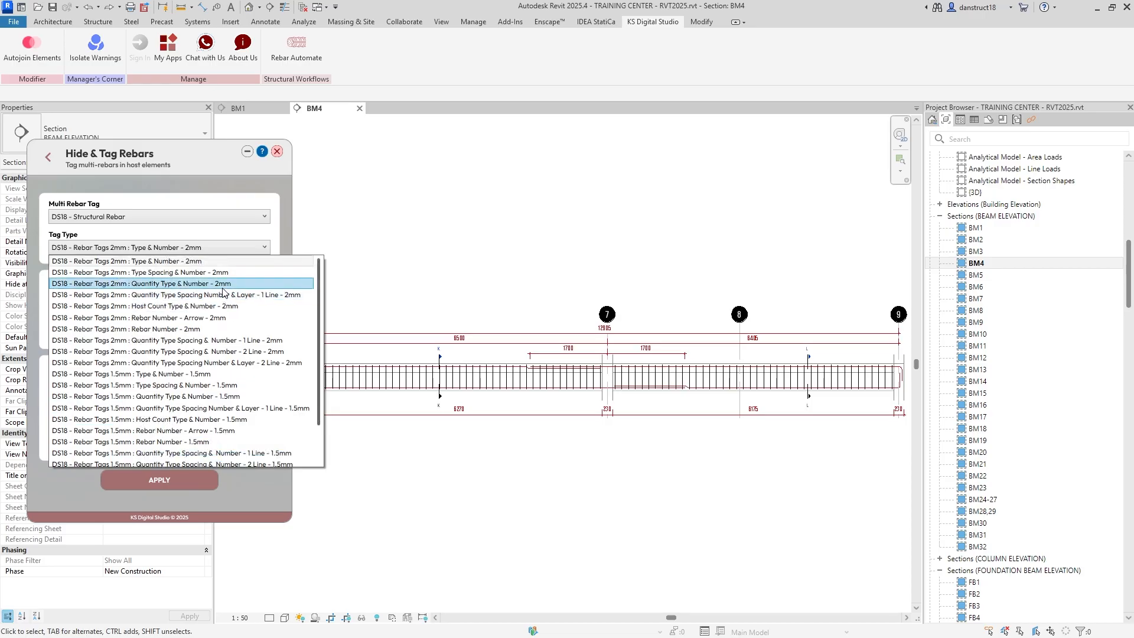
click(177, 284)
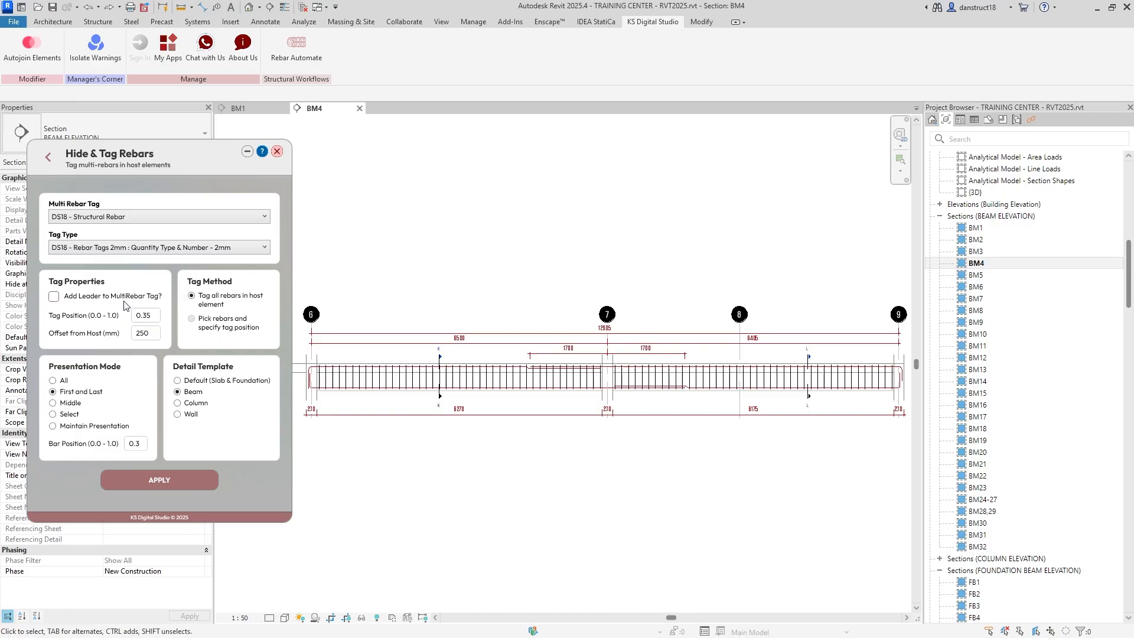
Step: Set the tag position to 0.55 and tag all rebars in the host beams of the BM4 section
scroll(326, 370, up, 2)
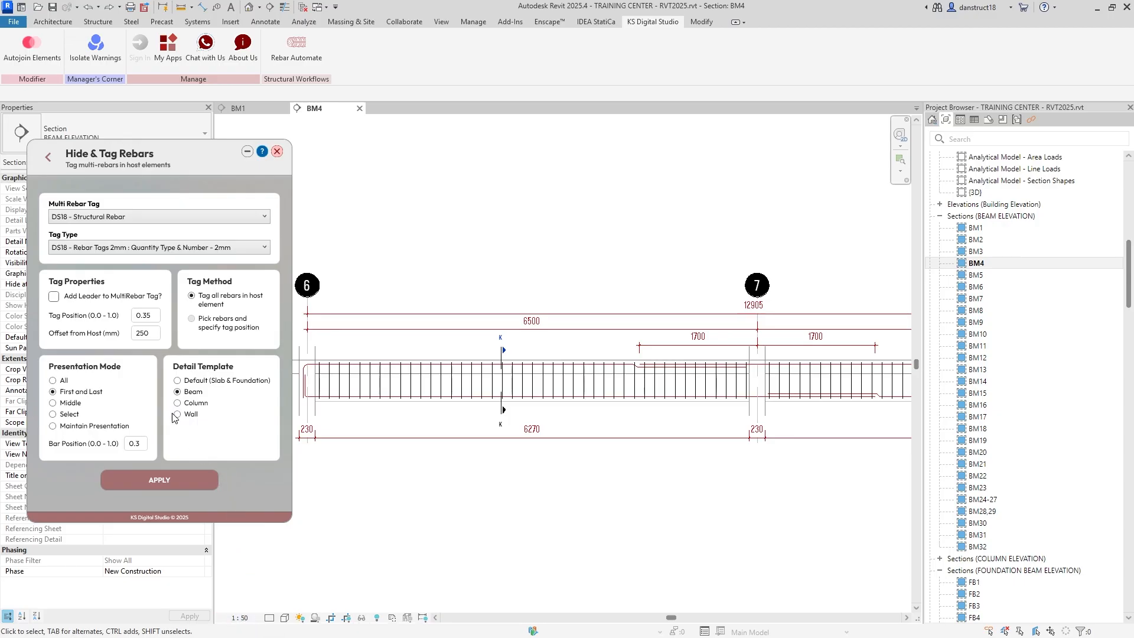
click(146, 317)
text(5)
click(151, 333)
click(195, 481)
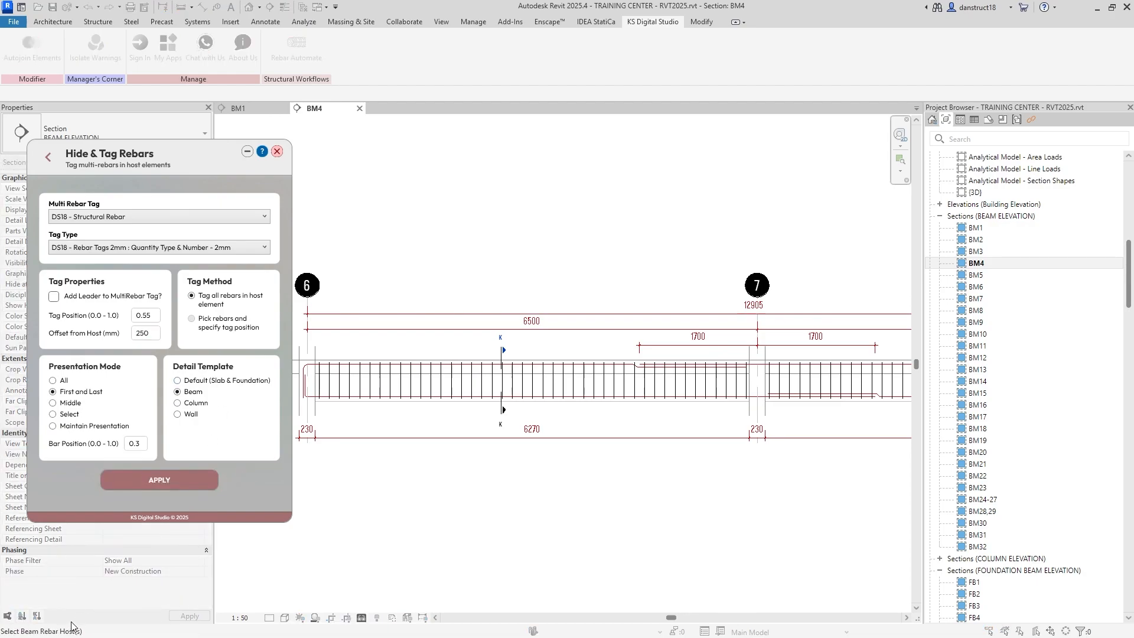
click(431, 411)
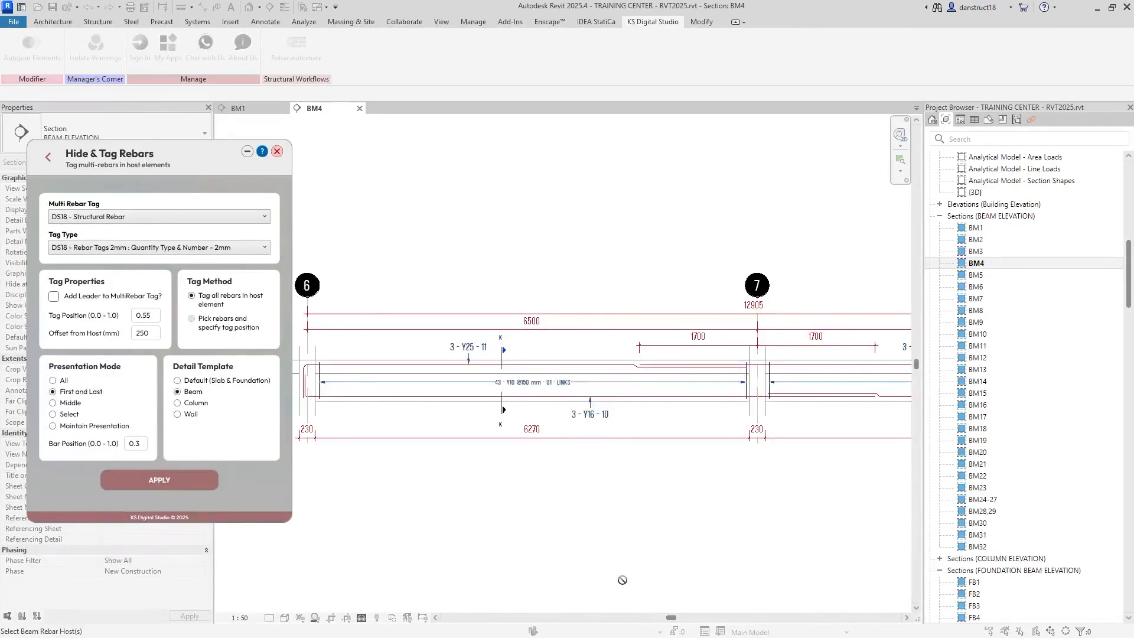
scroll(687, 484, down, 4)
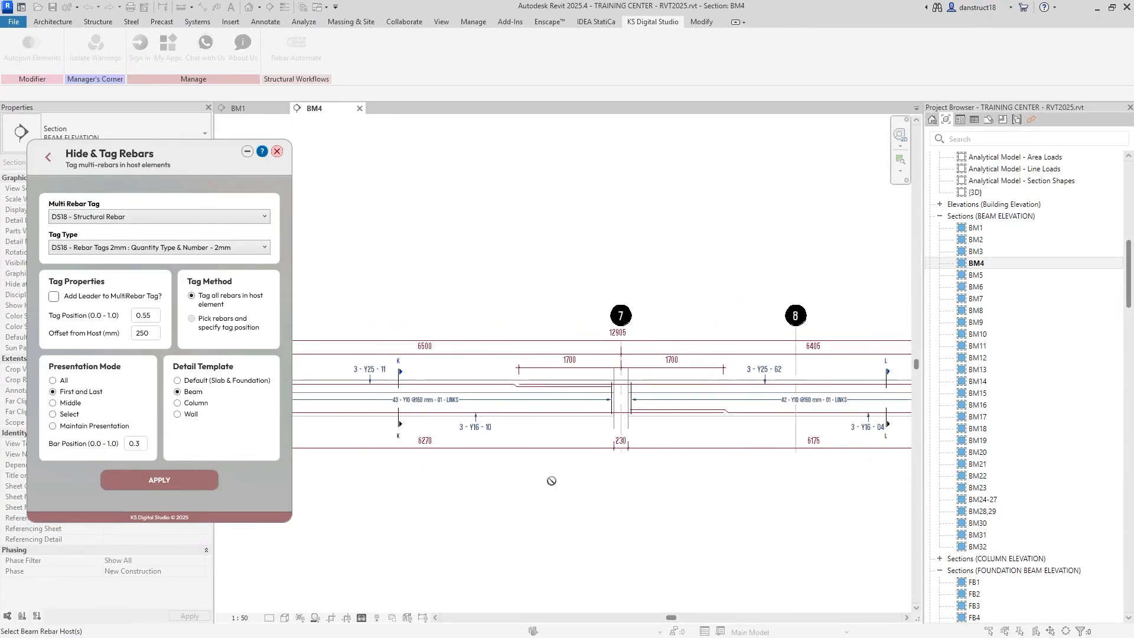
key(Escape)
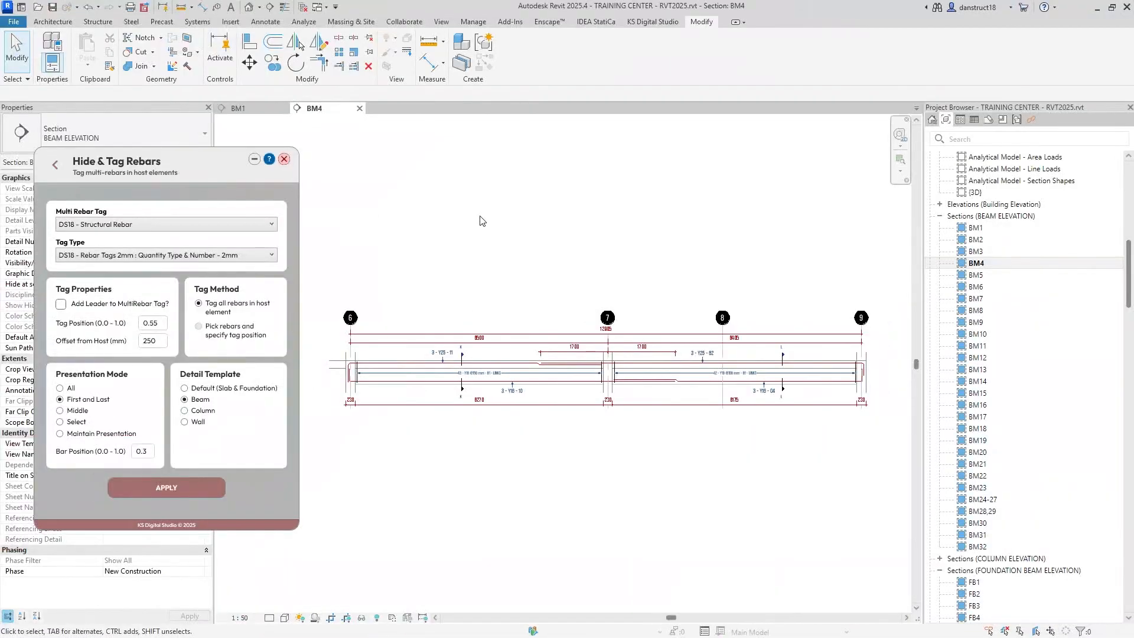
Step: Tag the rebars of the host beams in the BM1 section with the same settings
click(235, 109)
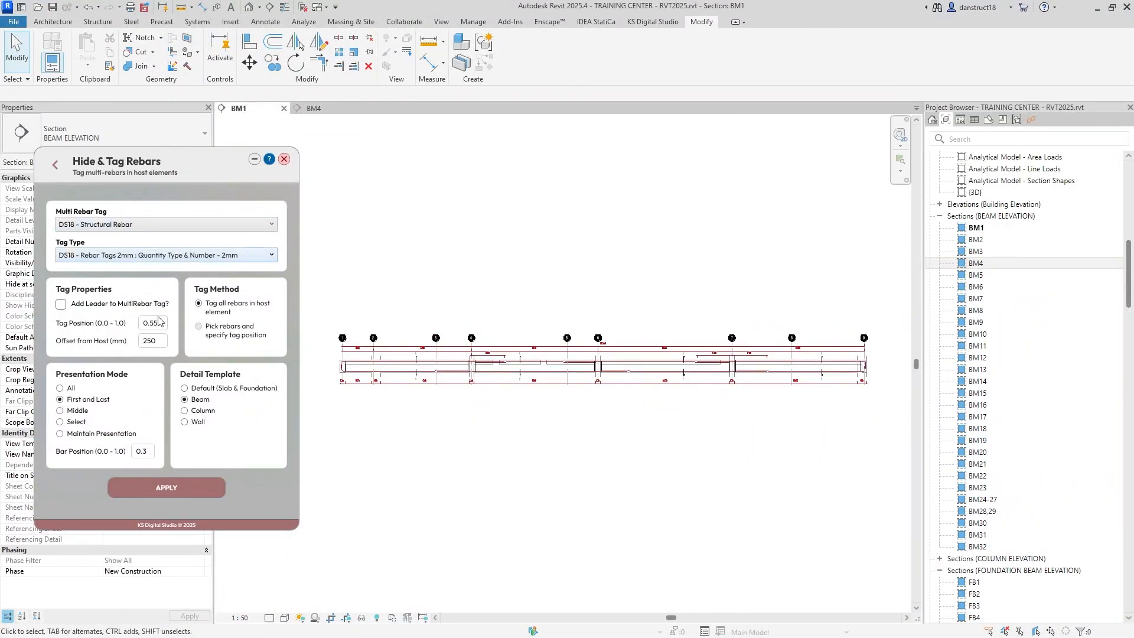
click(177, 489)
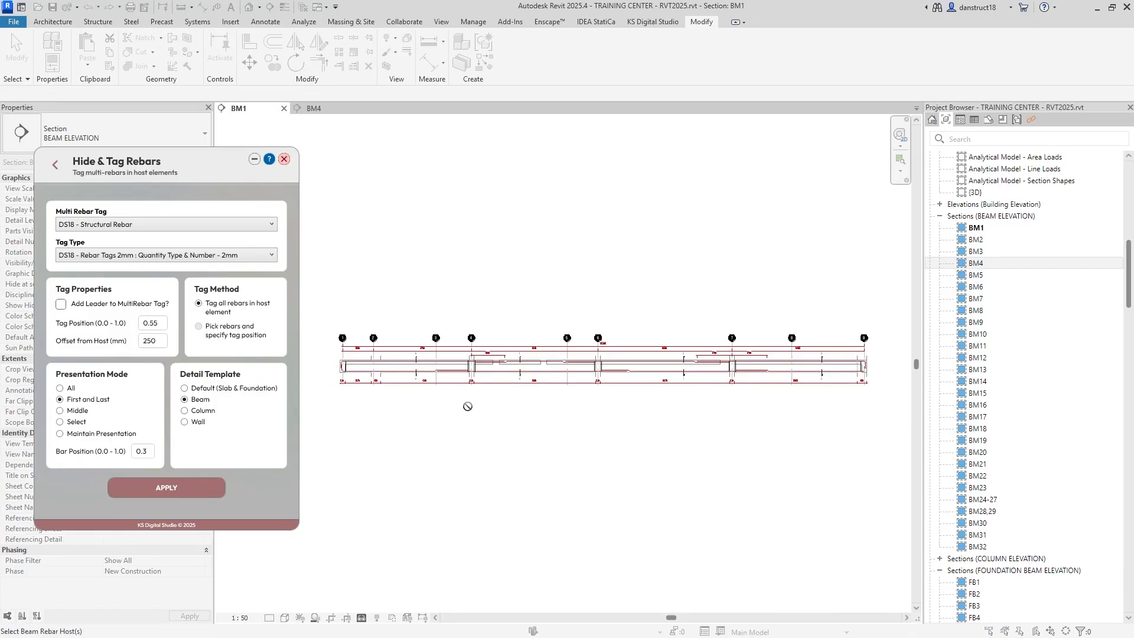
click(538, 381)
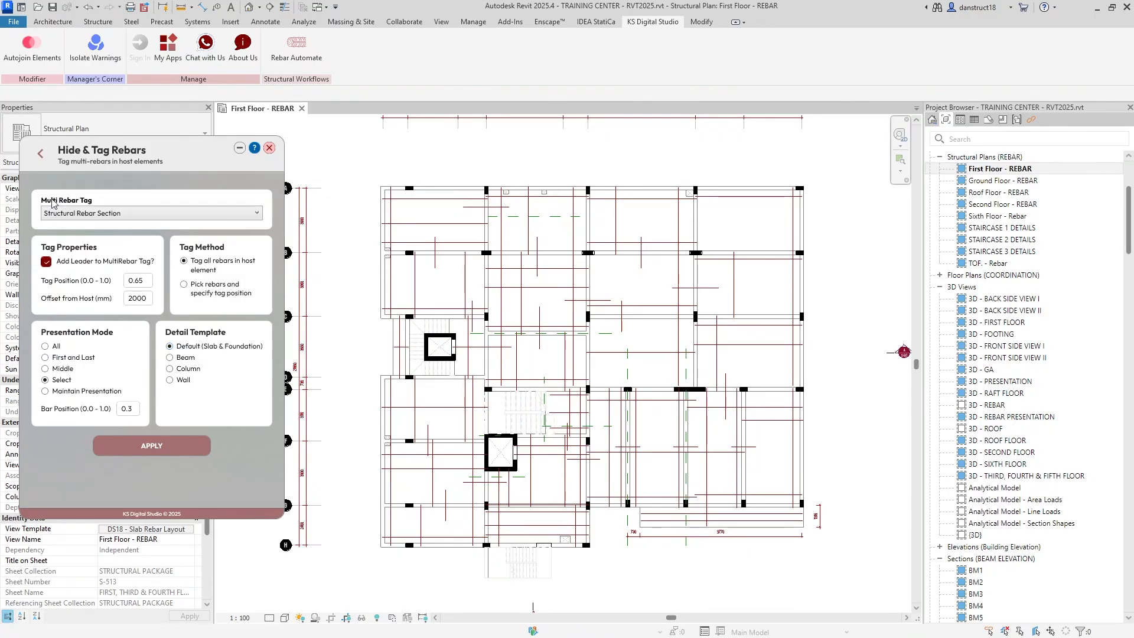
Step: For the First Floor - REBAR plan, set the tag to DS18 - Structural Rebar 2mm with Maintain Presentation, and try tagging by slab host
click(78, 214)
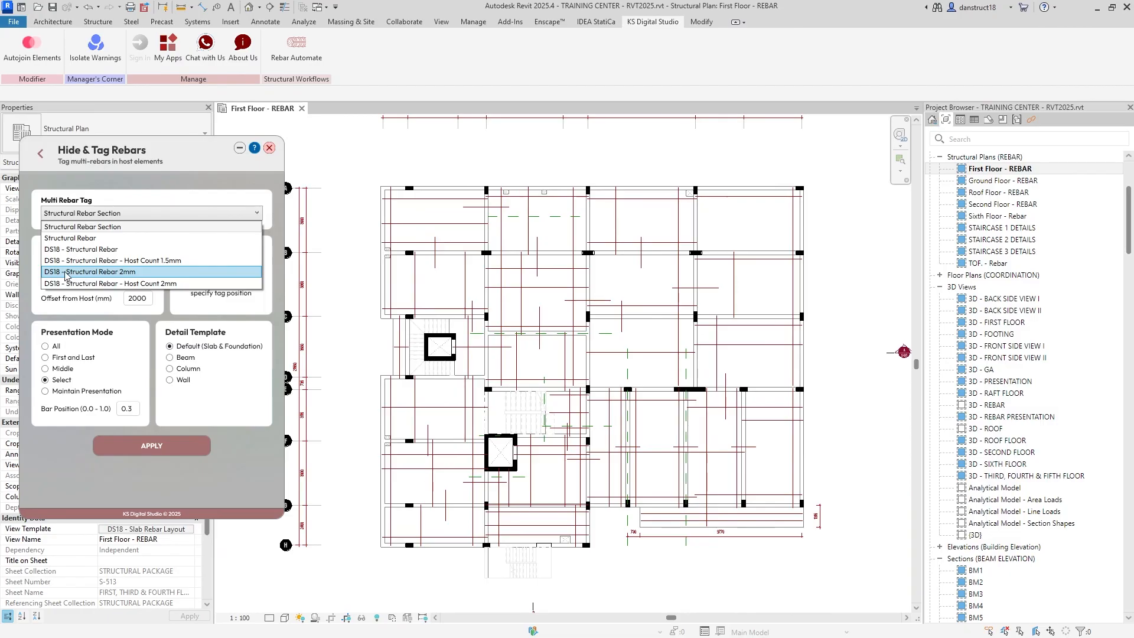
click(117, 273)
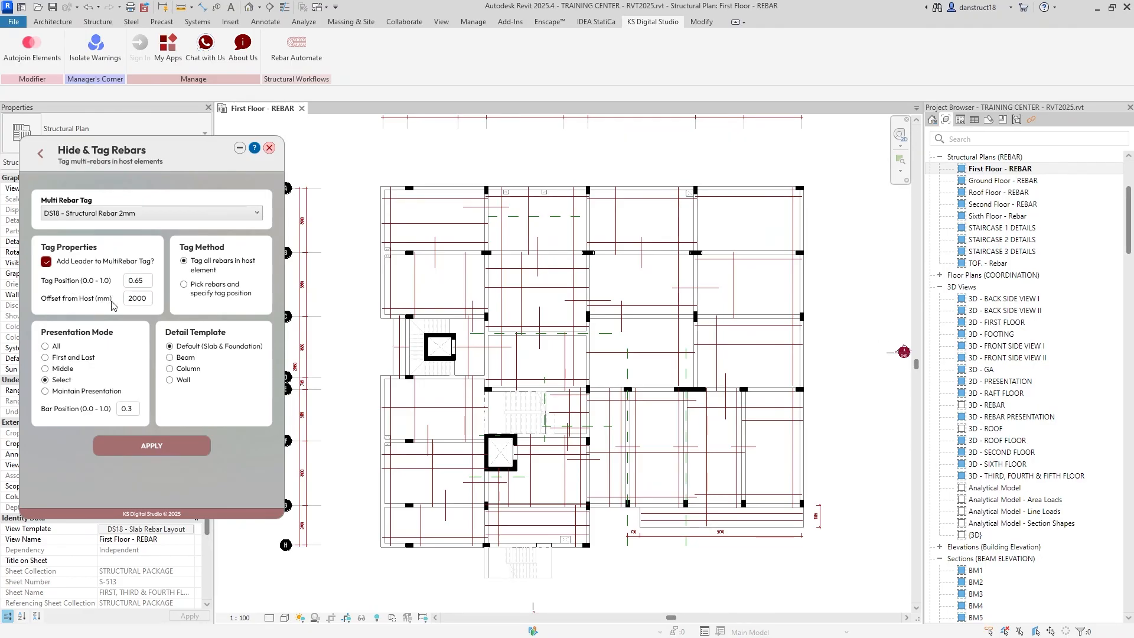
click(148, 300)
click(45, 391)
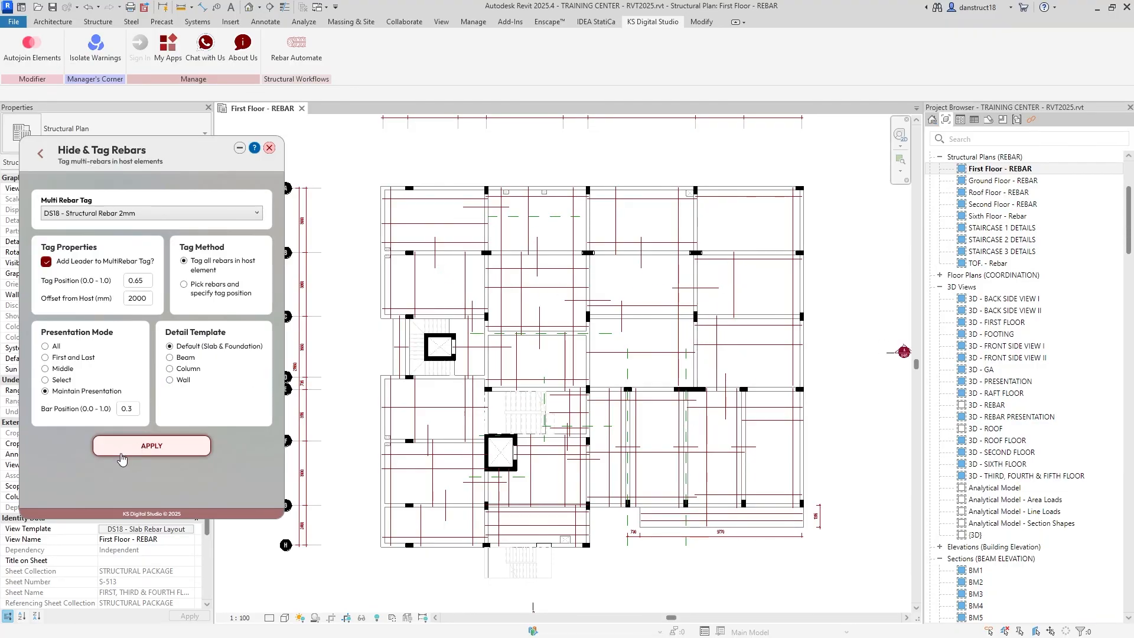
click(122, 456)
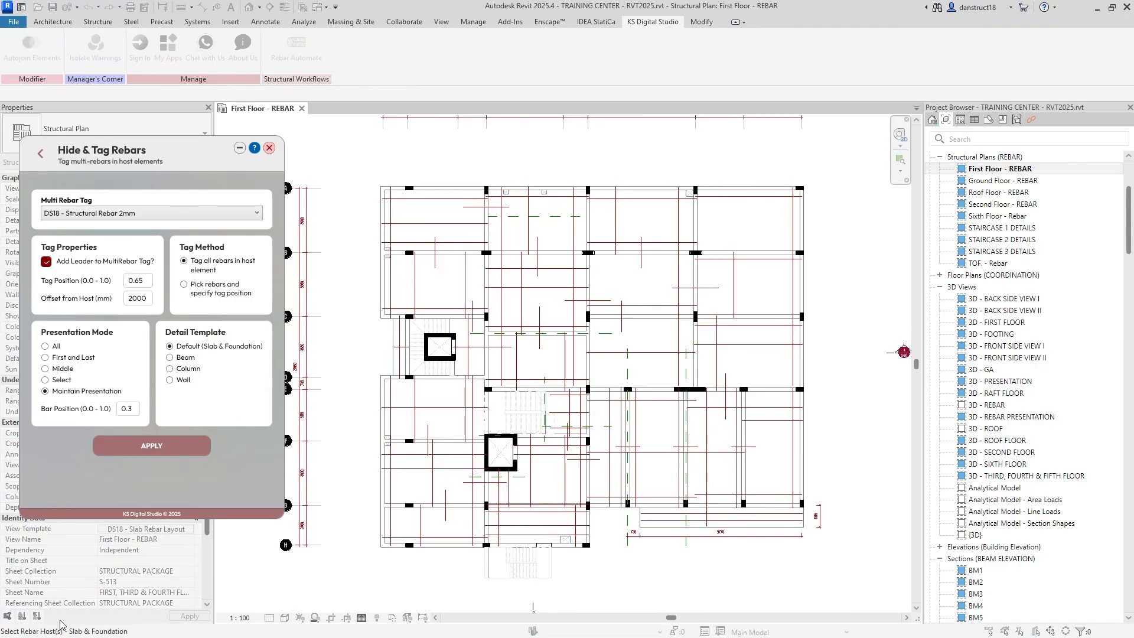
click(462, 214)
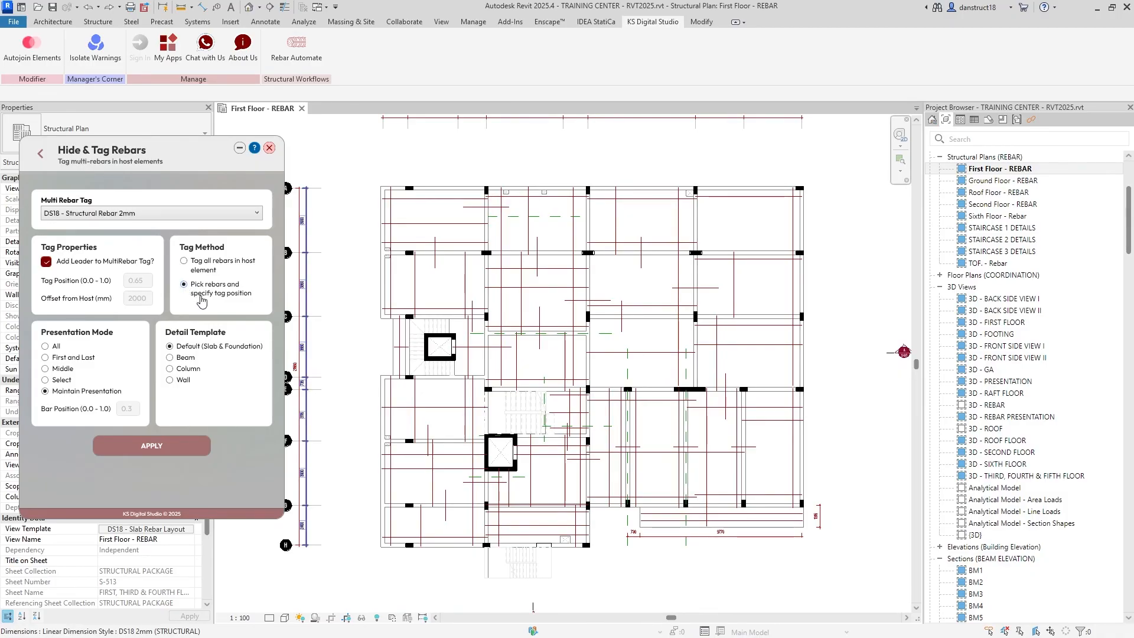
Step: Using the pick-rebars tag method, tag the rebars in the plan's left-hand bays, placing the tags left of the building
click(164, 451)
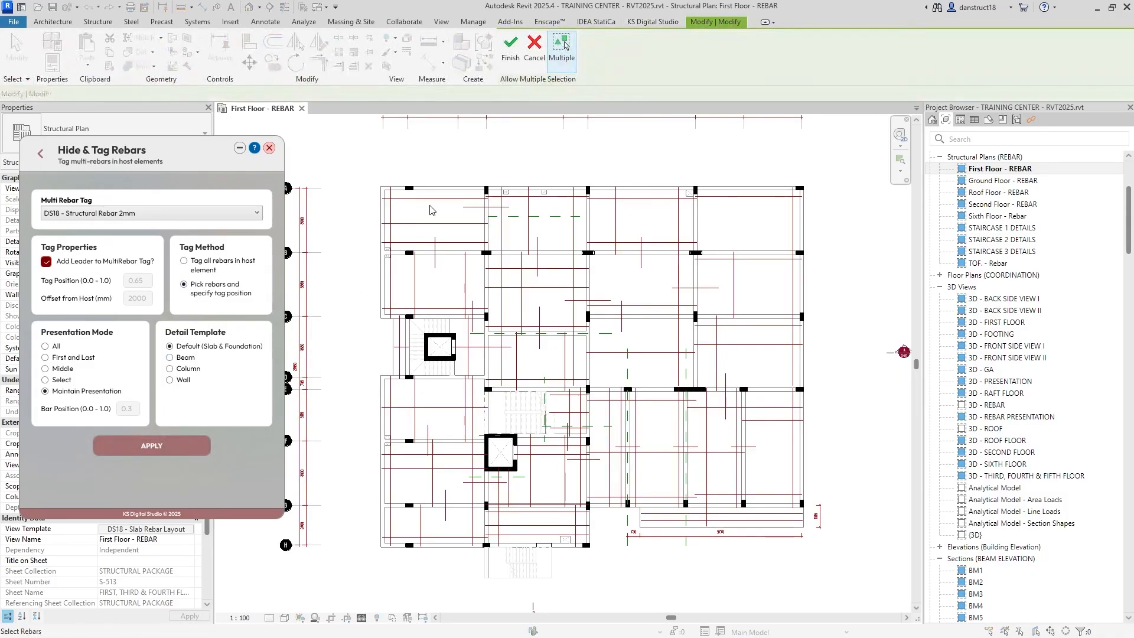
drag(355, 157, 491, 600)
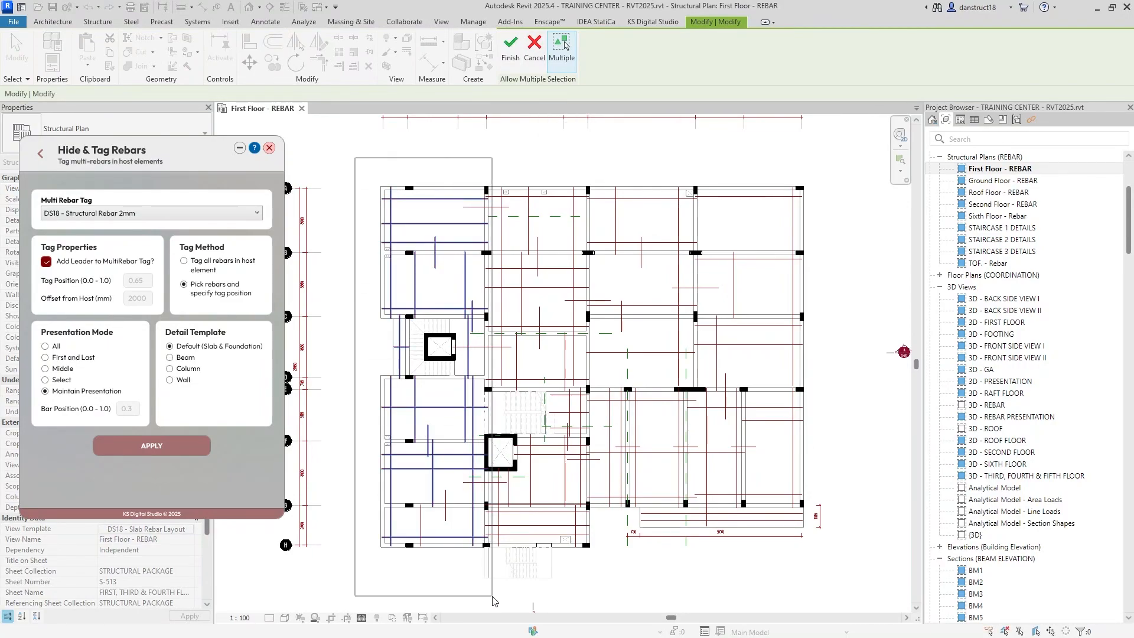
click(510, 47)
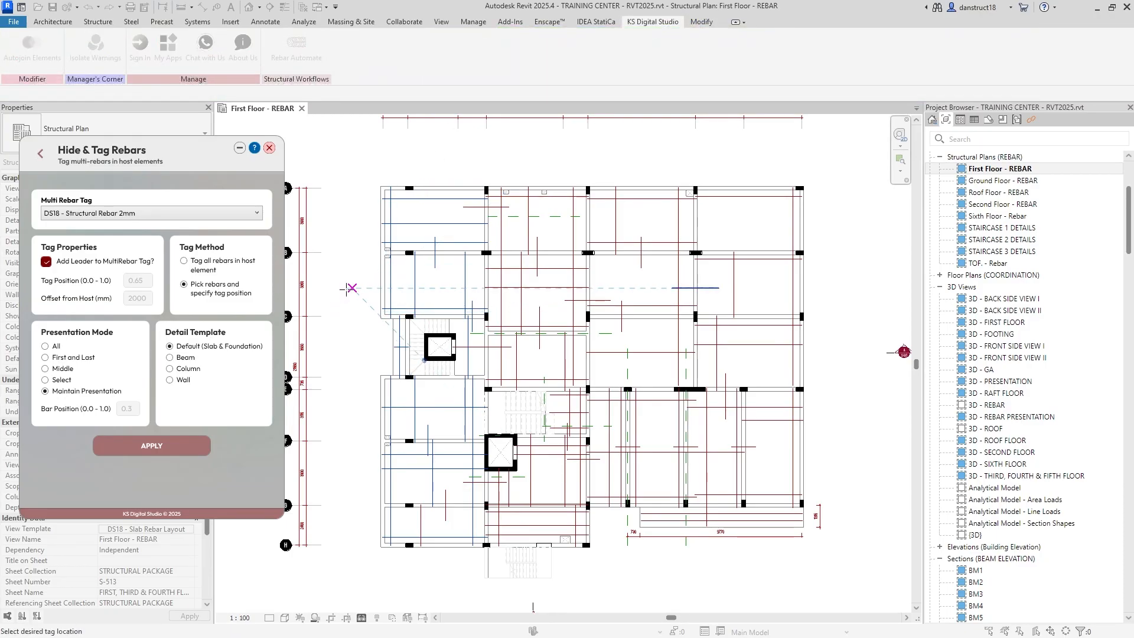
click(347, 290)
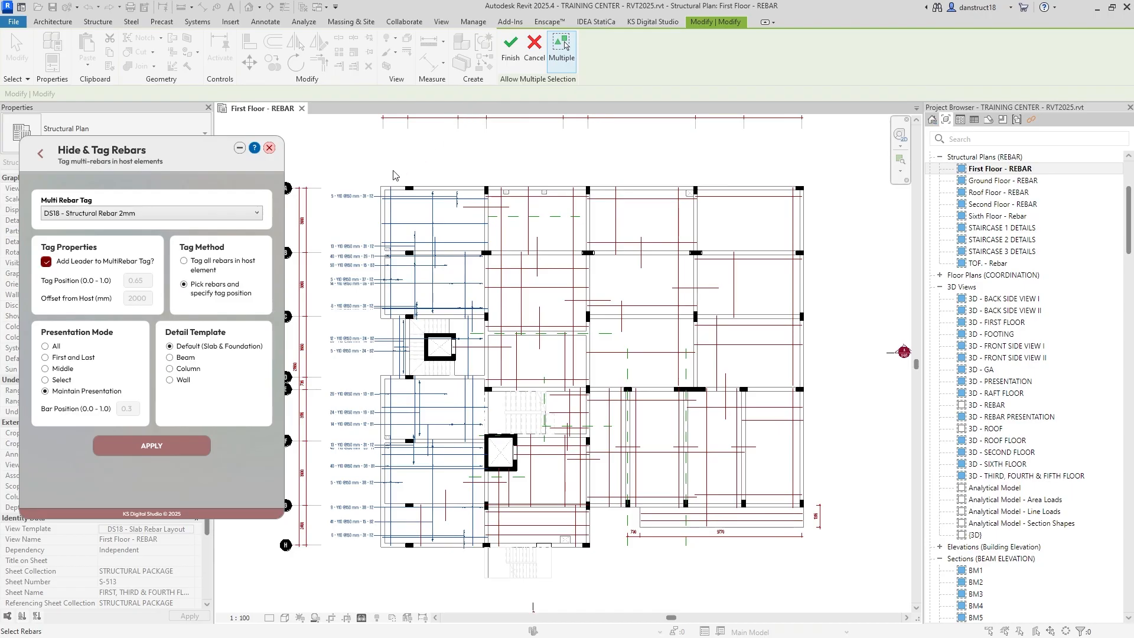
Step: Tag the rebars in the plan's upper bays, placing the tags above the building
drag(366, 153, 867, 346)
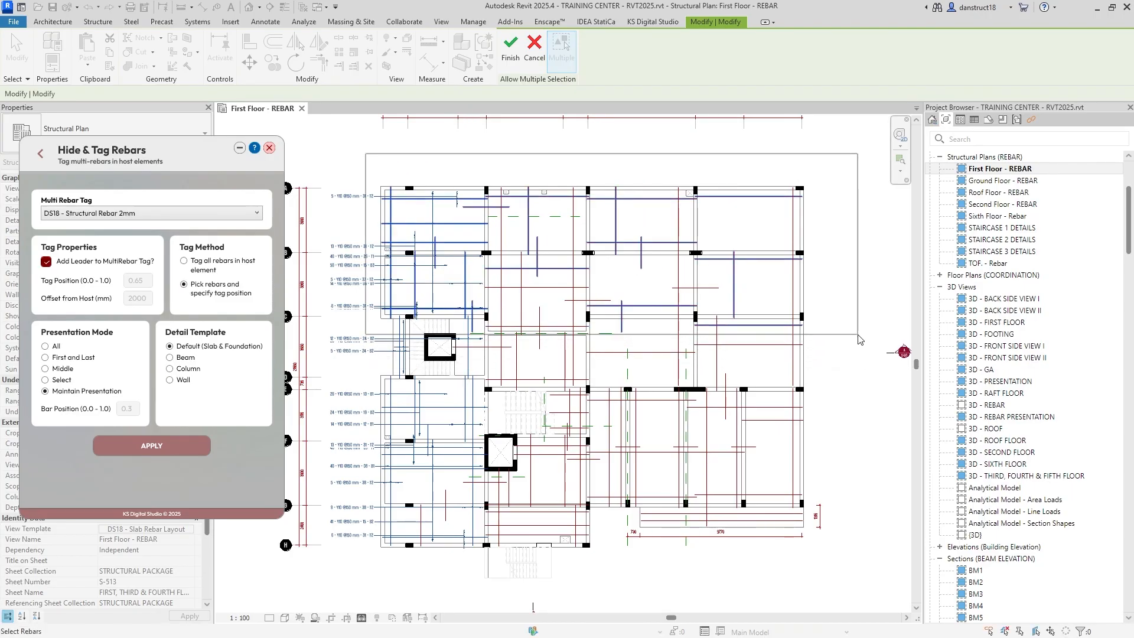
click(511, 47)
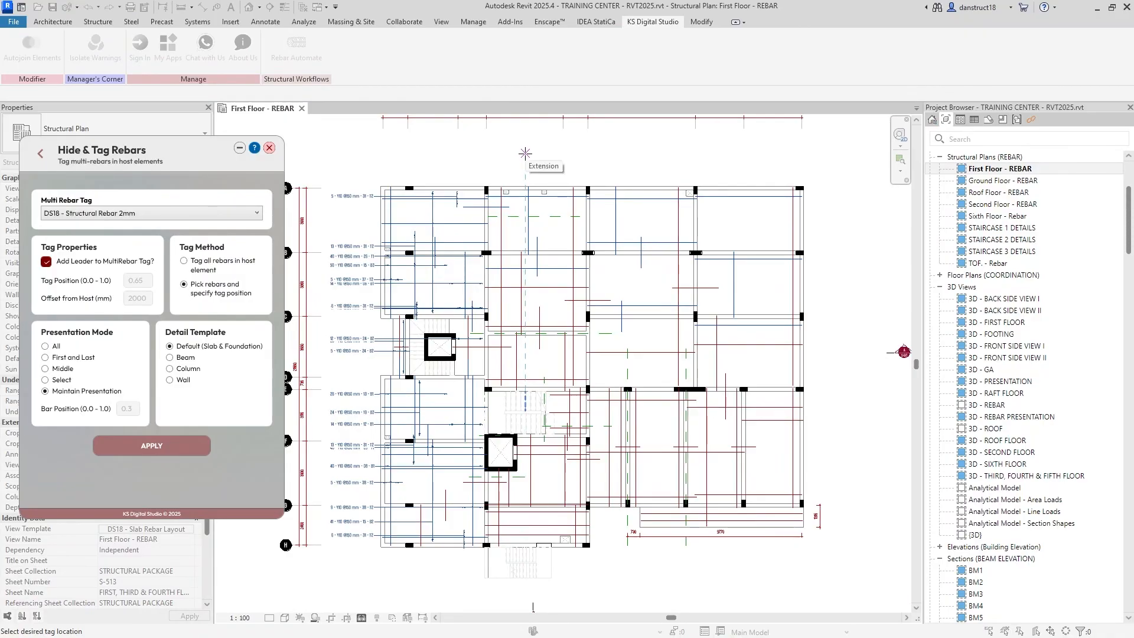
click(525, 153)
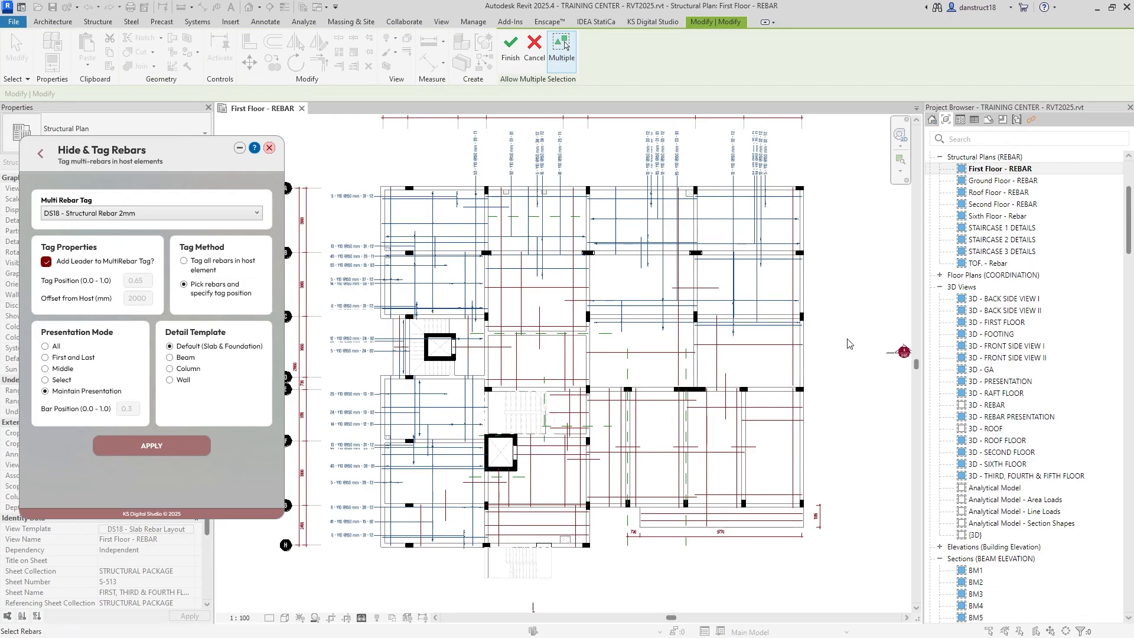
Step: Tag the rebars in the plan's right-hand and lower bays, placing the tags to the right of and below the building
click(711, 349)
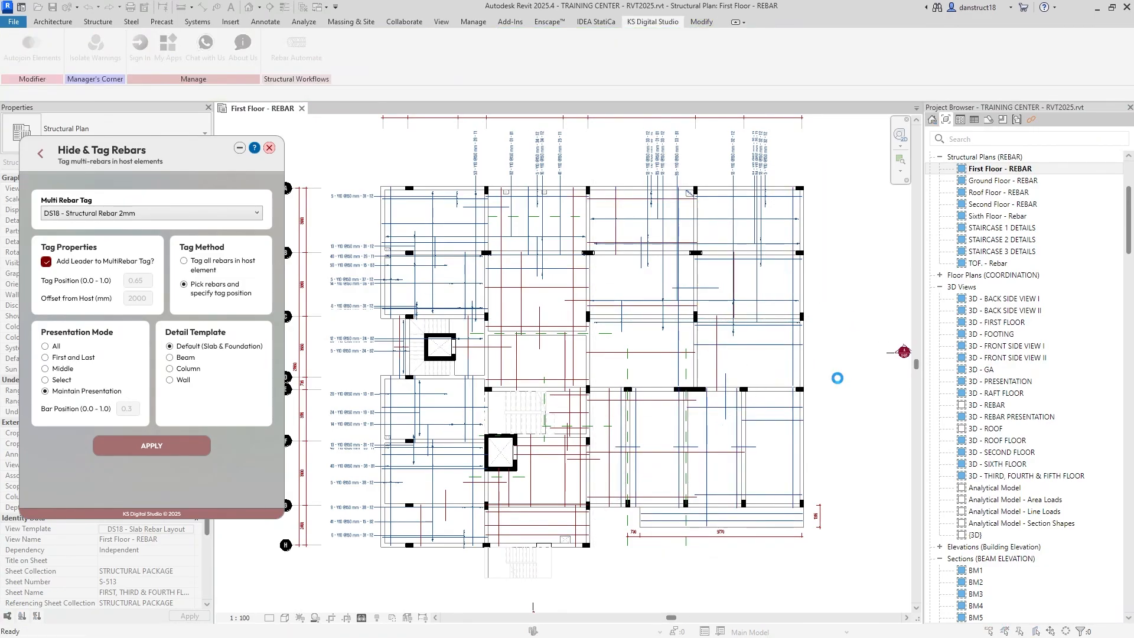
drag(354, 397, 620, 513)
click(506, 45)
click(665, 576)
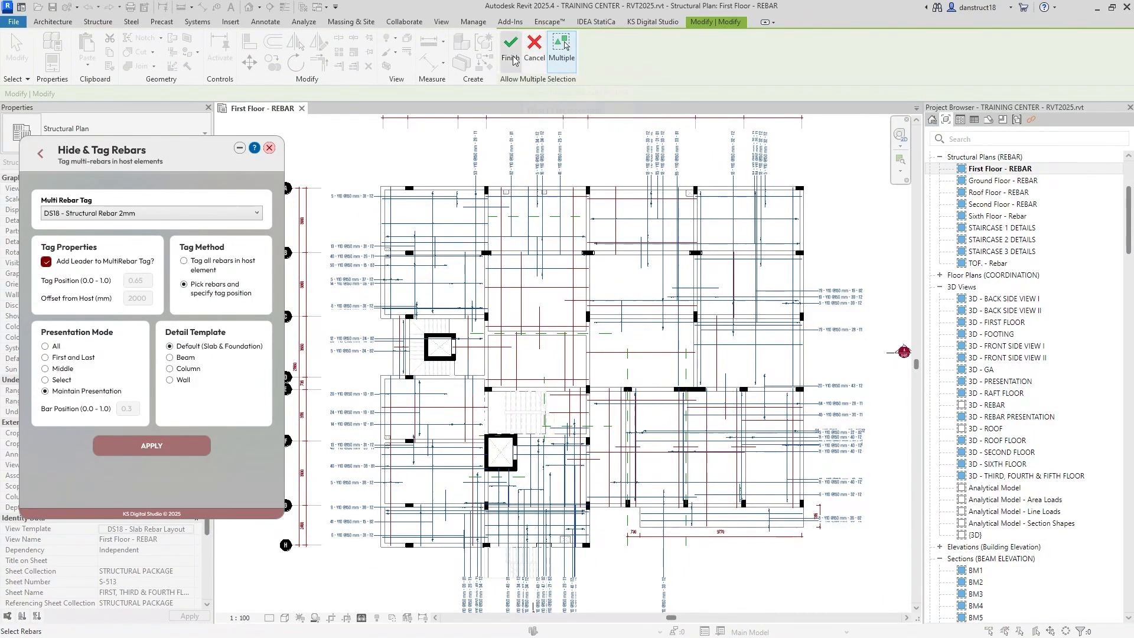
Step: Leave the rebar picking and switch the tag method to tag all rebars in the host element
click(534, 50)
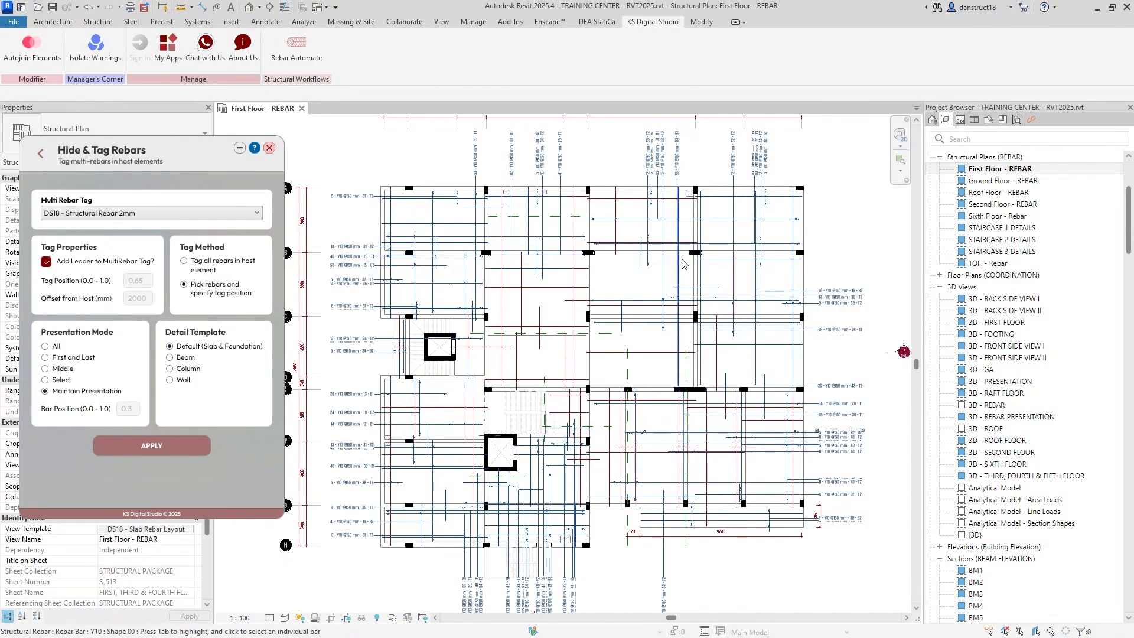
click(185, 263)
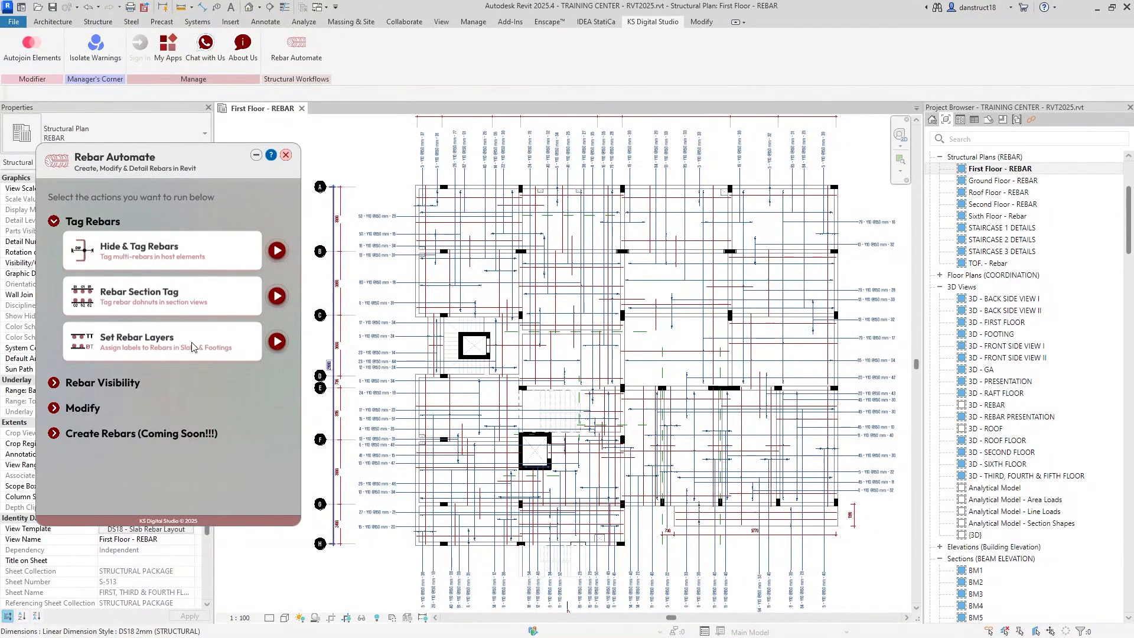
Step: Start Set Rebar Layers with Floors as the host category and Layer as the rebar parameter for the layer tag
click(278, 346)
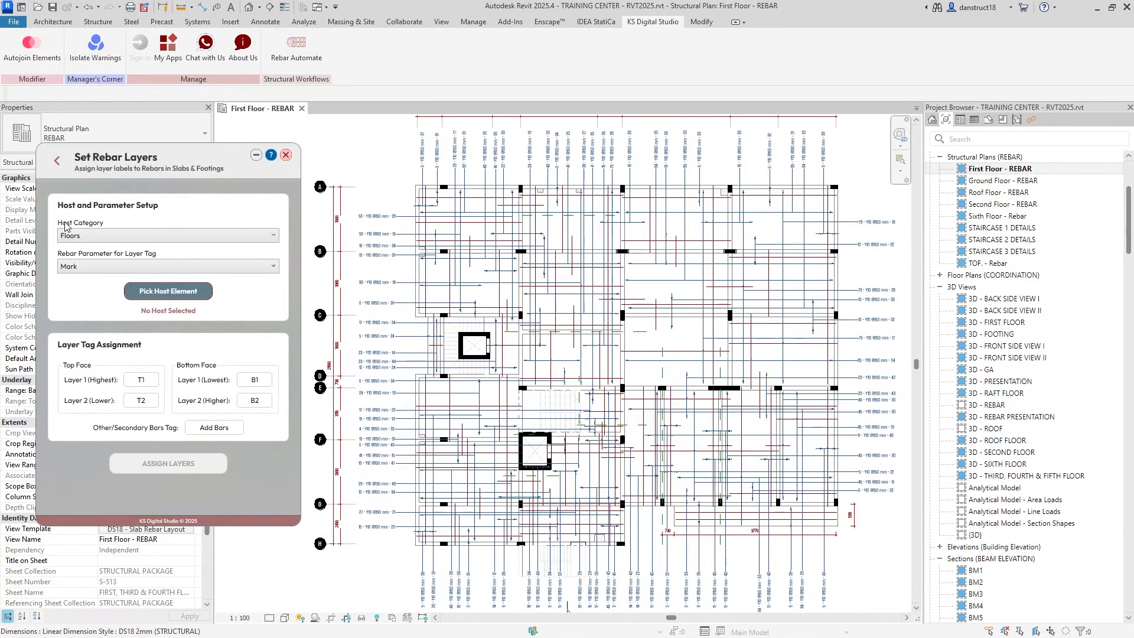
click(92, 238)
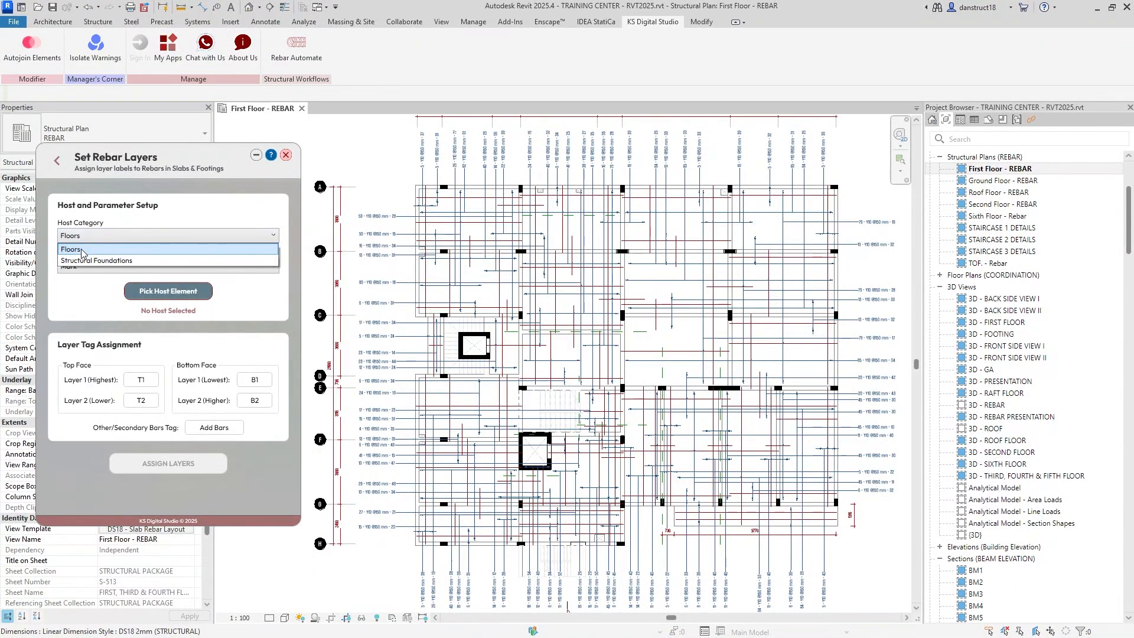
click(81, 250)
click(89, 240)
click(80, 250)
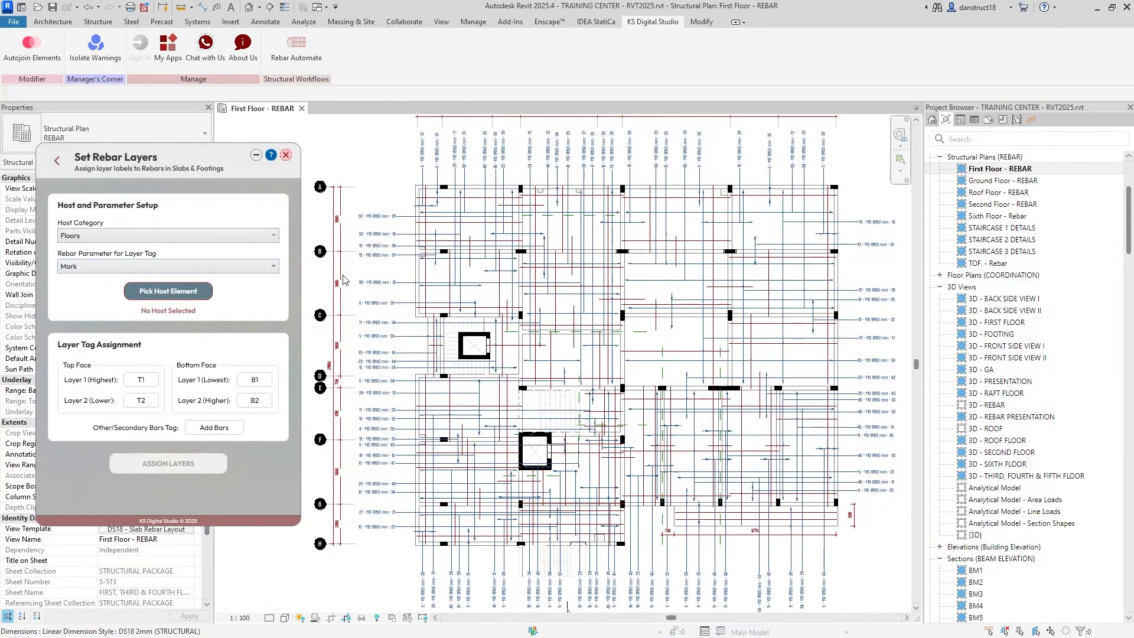
click(99, 269)
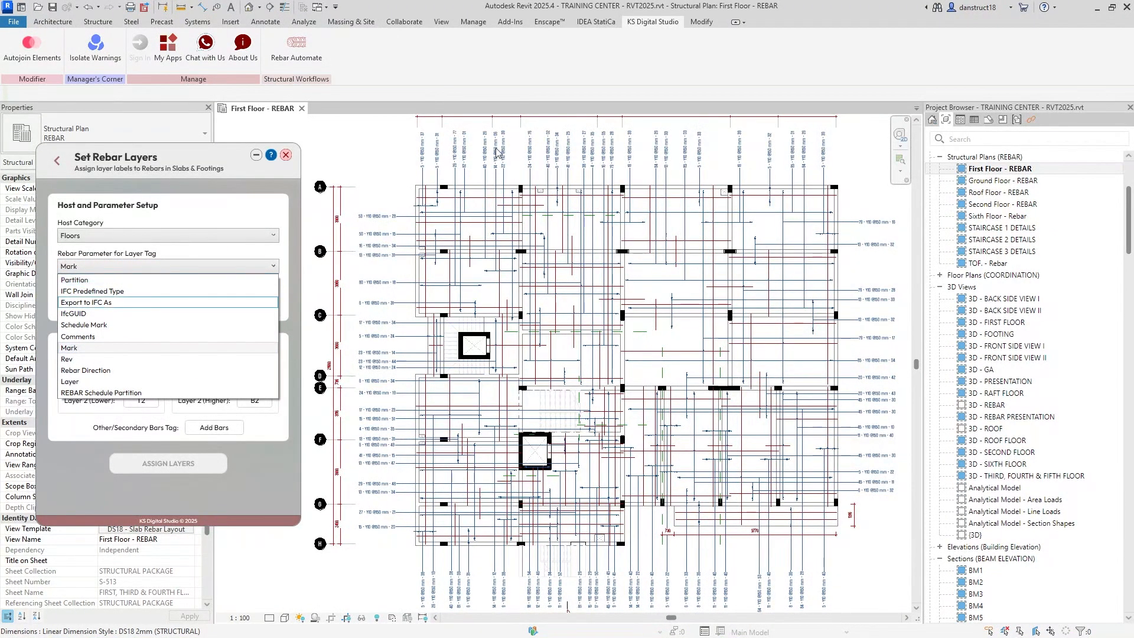
click(88, 384)
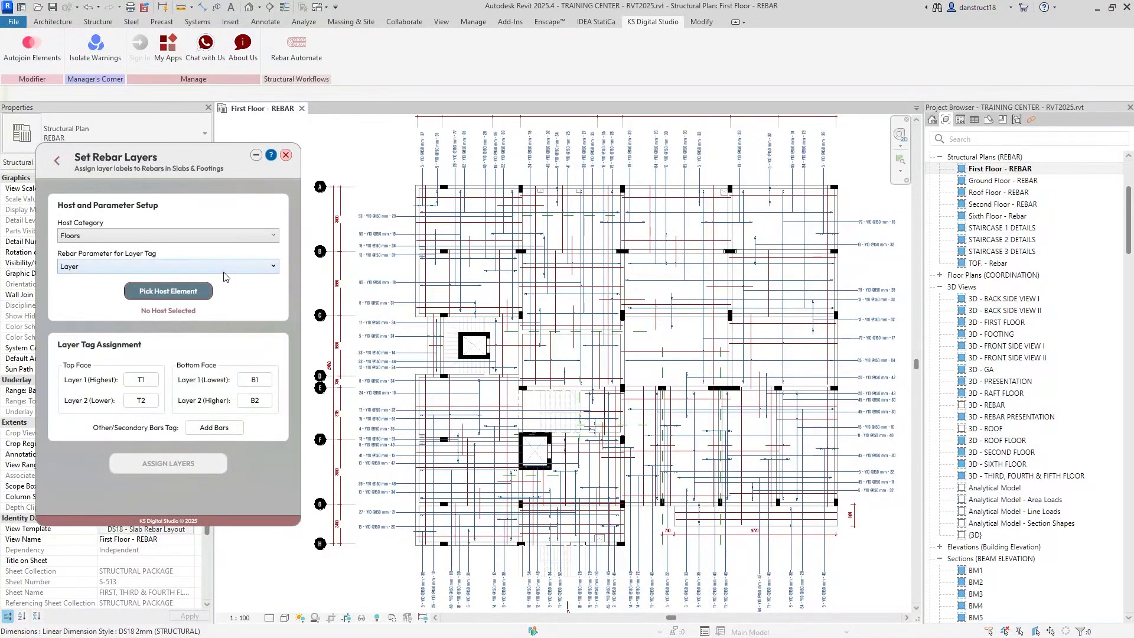
Step: Pick the 200mm floor as host, set the other/secondary bars tag to U Bars, and assign the layers
click(180, 297)
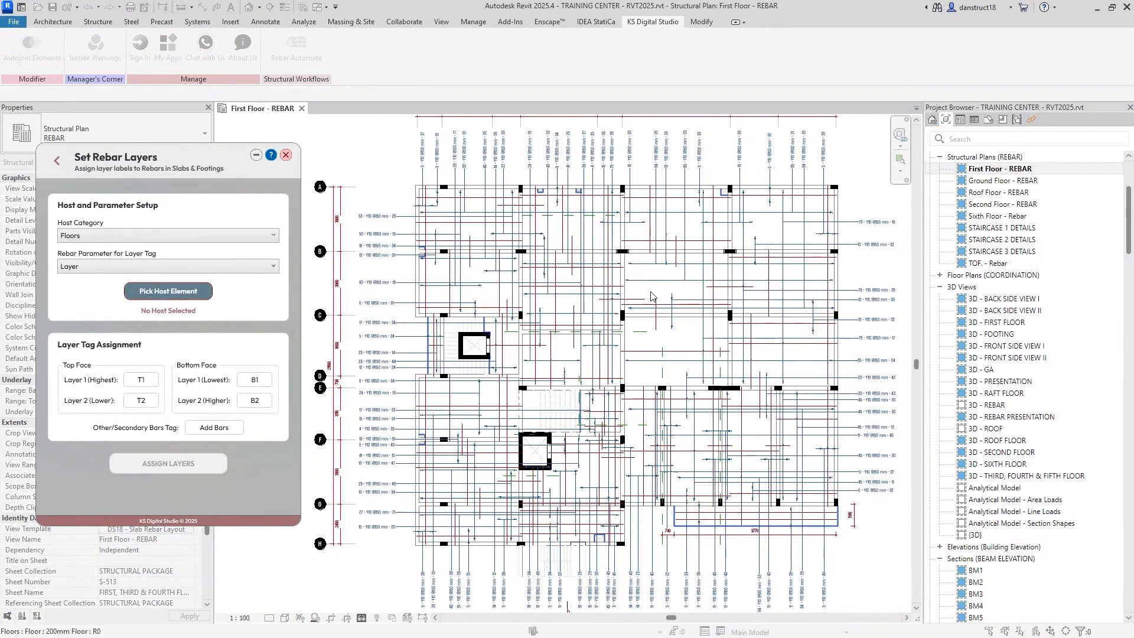
click(650, 297)
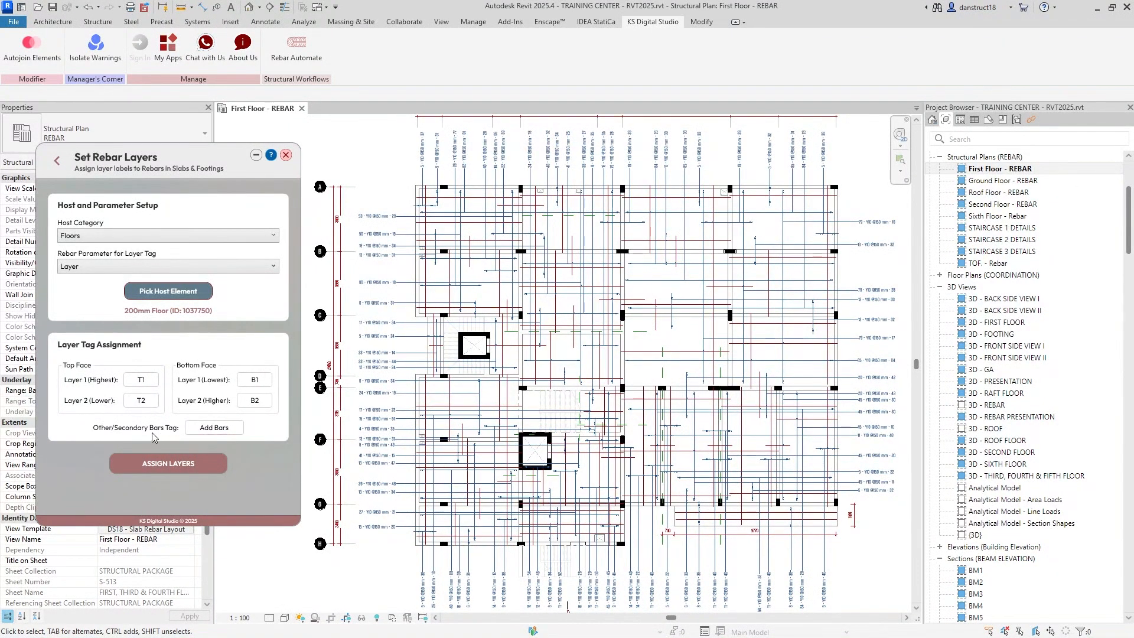
drag(230, 429, 192, 427)
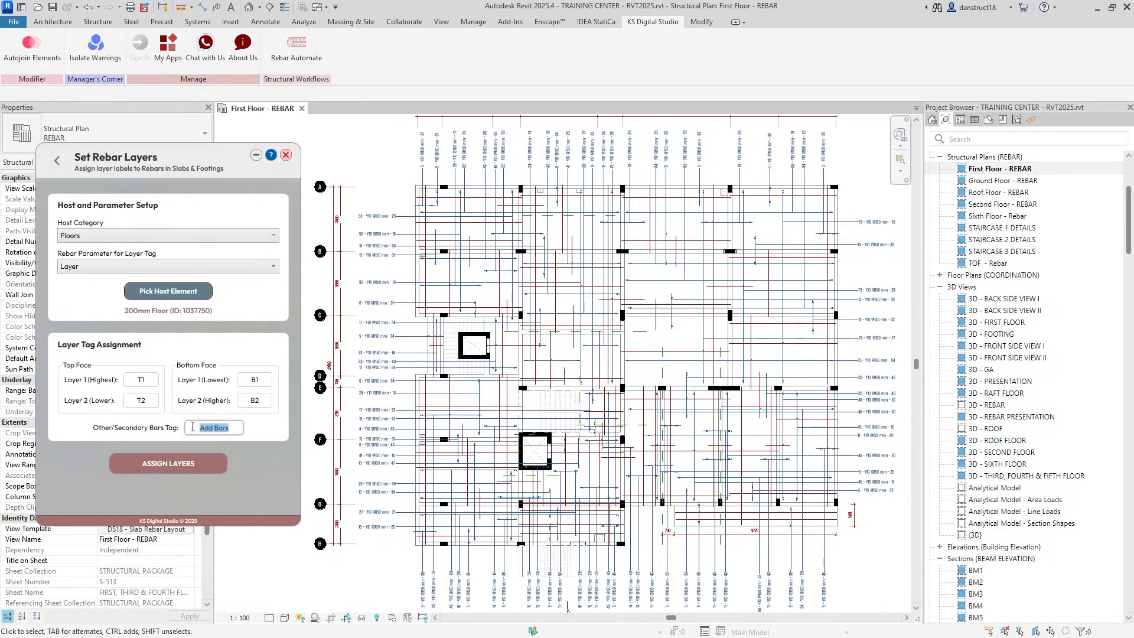
text(U Bars)
click(178, 470)
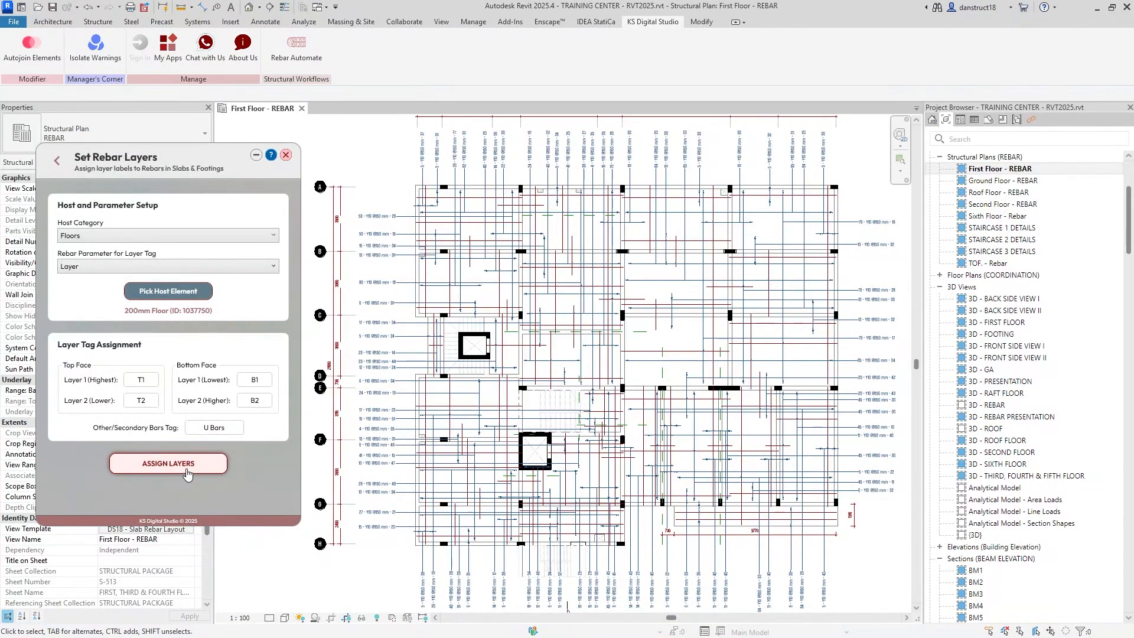
Step: Move the tool window off the plan and examine the layer labels on the rebar tags near the stair core
drag(199, 160, 861, 294)
scroll(423, 293, up, 5)
scroll(423, 288, up, 1)
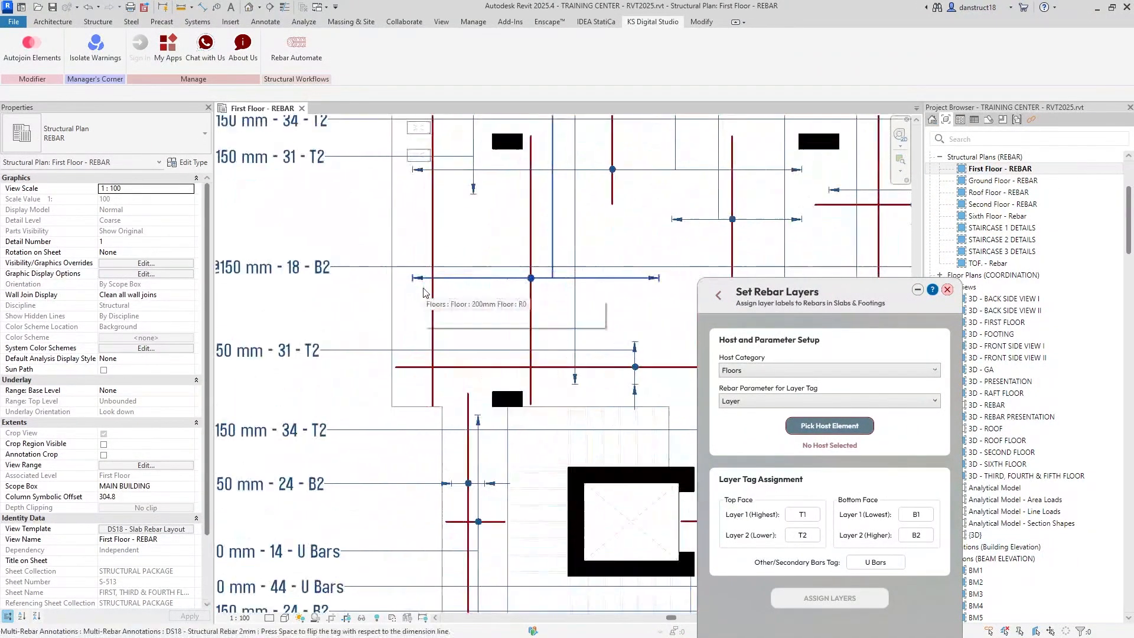
click(513, 368)
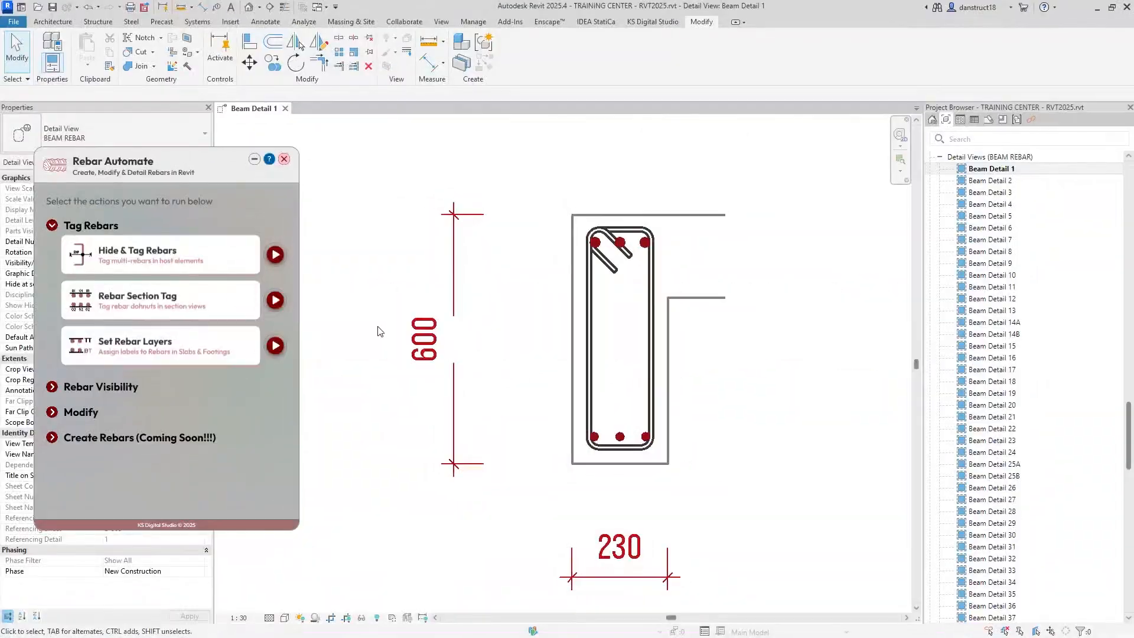
Step: In Beam Detail 1, apply Rebar Section Tag using Method 1 with 50 mm offsets for section and non-sectional bars
click(274, 308)
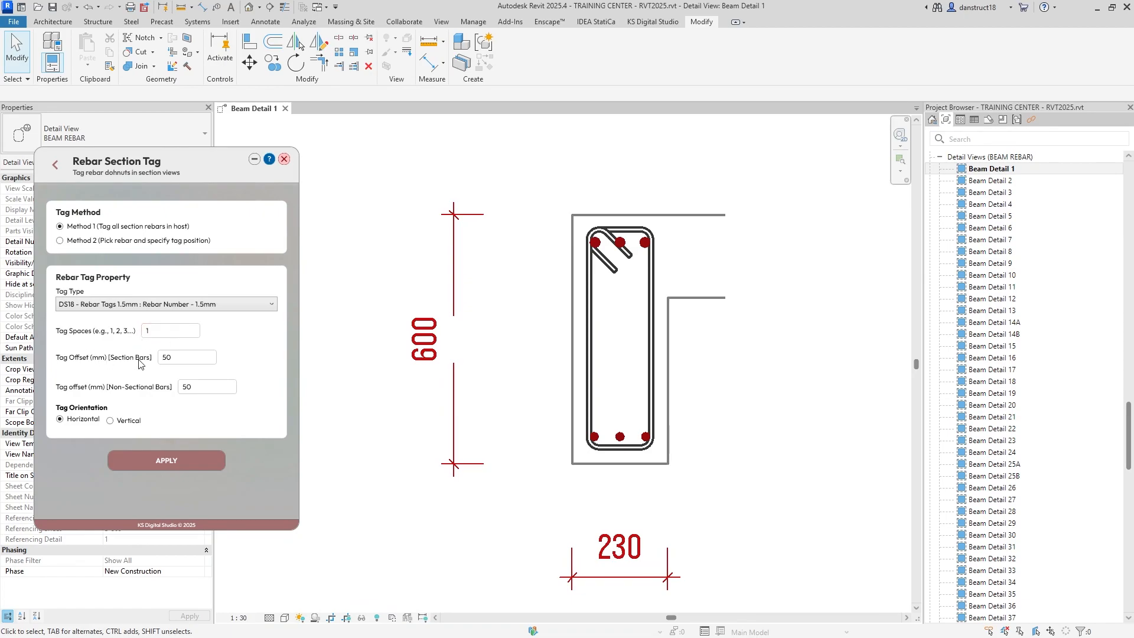
click(178, 358)
click(198, 390)
click(162, 467)
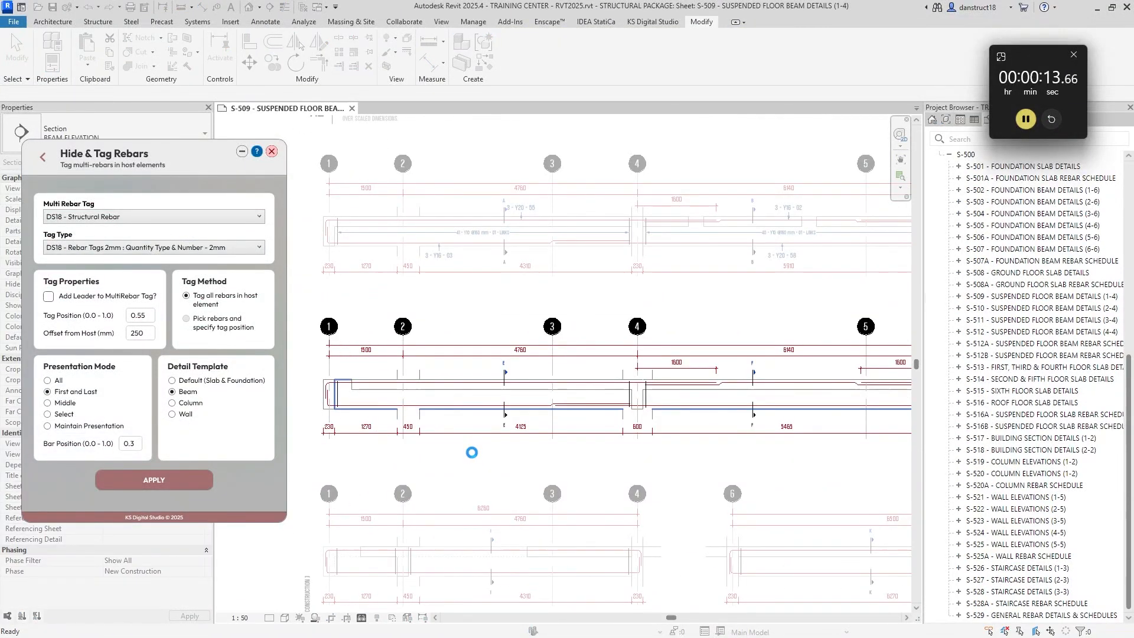
Step: On sheet S-509, tag the rebars in the remaining beam elevations using the Beam template with First and Last presentation
middle_drag(472, 494, 475, 337)
double_click(448, 407)
click(448, 424)
double_click(762, 413)
double_click(516, 422)
click(517, 435)
double_click(762, 422)
click(735, 435)
Step: Switch to Rebar Section Tag and tag the bars in beam sections A-A, B-B and C-C
scroll(549, 372, up, 3)
double_click(549, 373)
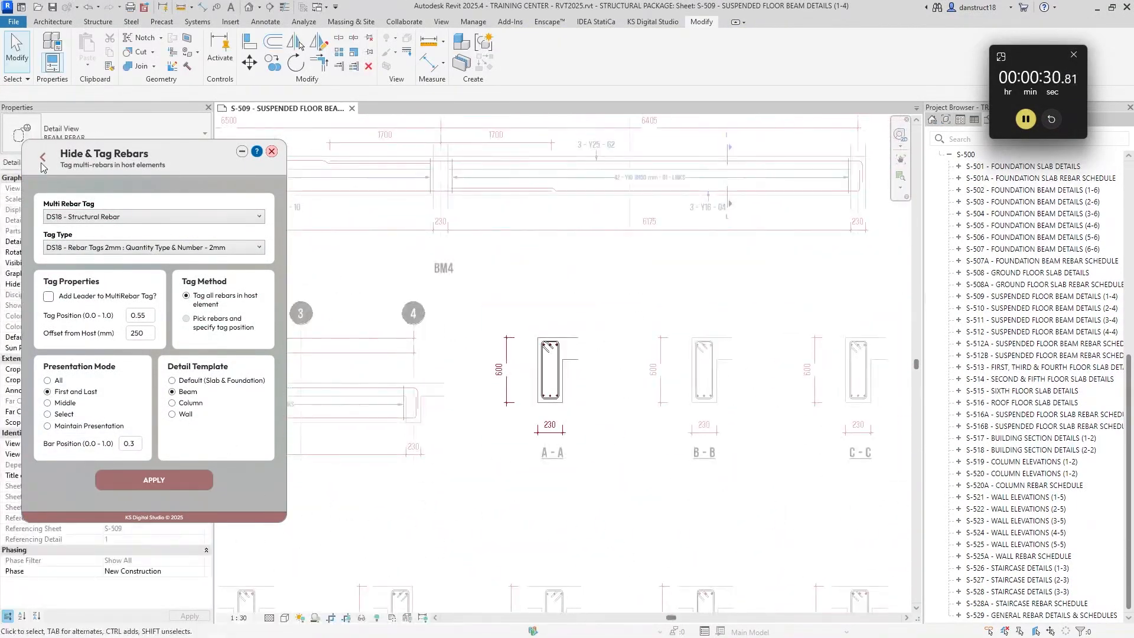
click(42, 157)
click(153, 452)
double_click(721, 390)
double_click(856, 393)
Step: Tag the bars in the remaining beam cross-sections on sheet S-509 with Rebar Section Tag
scroll(857, 414, down, 3)
double_click(490, 453)
click(124, 450)
double_click(697, 443)
click(151, 452)
double_click(770, 443)
click(160, 455)
double_click(593, 443)
double_click(767, 446)
click(154, 452)
Step: Pause the stopwatch and close the Rebar Section Tag tool
click(1026, 118)
scroll(818, 481, down, 6)
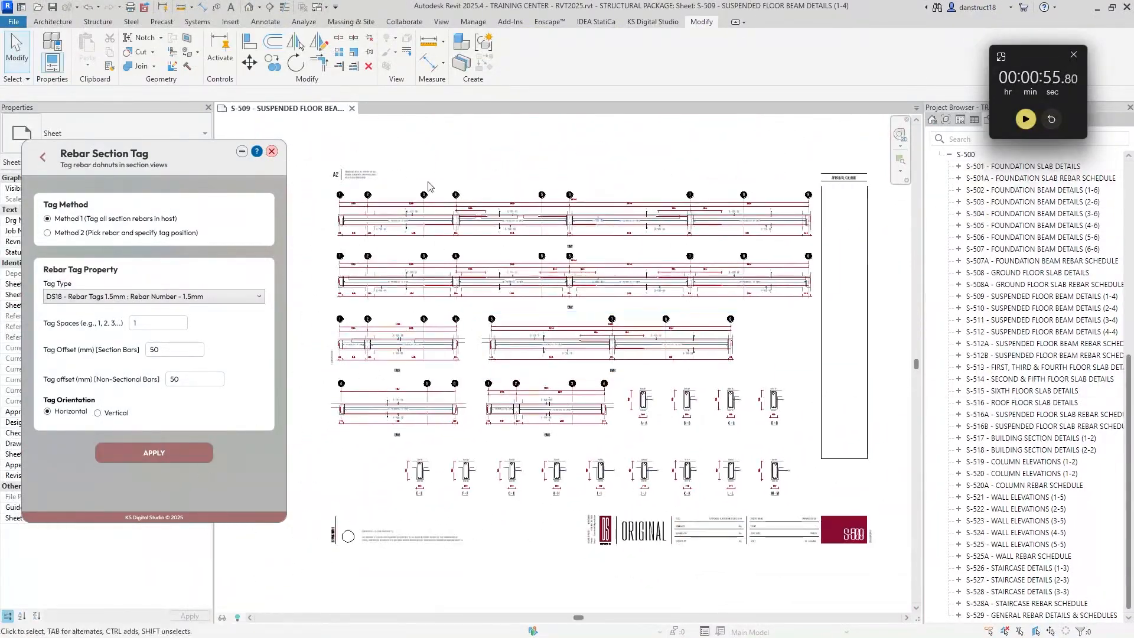
click(272, 151)
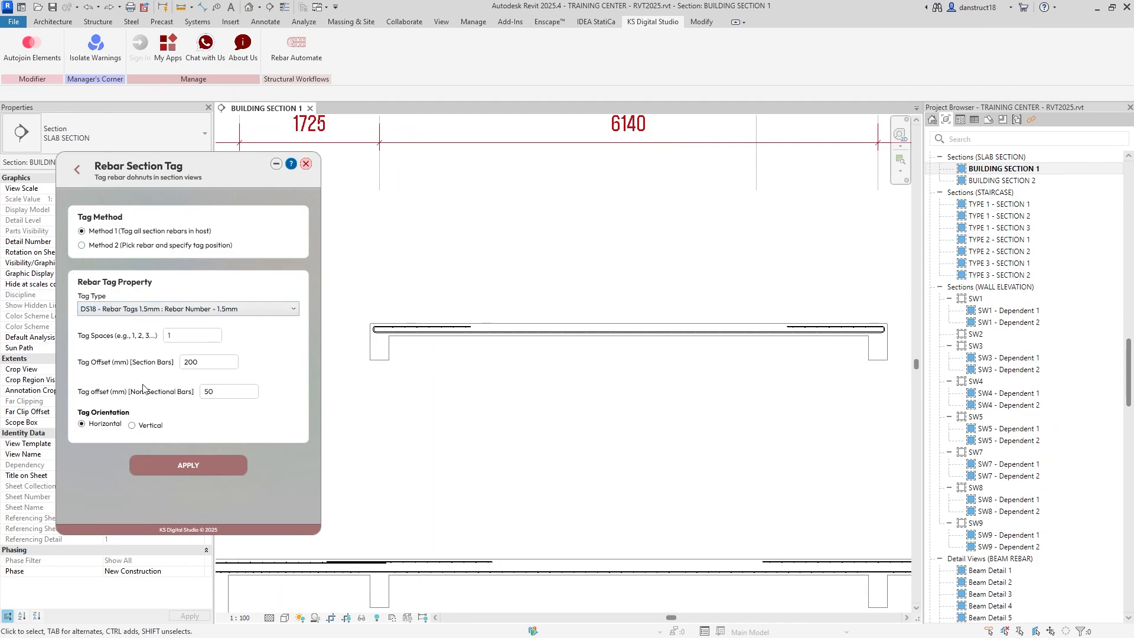
Step: In BUILDING SECTION 1, set the tag spaces to 5 and tag the topmost slab's rebars with a 200 mm section bar offset
click(167, 337)
text(5)
scroll(404, 325, up, 2)
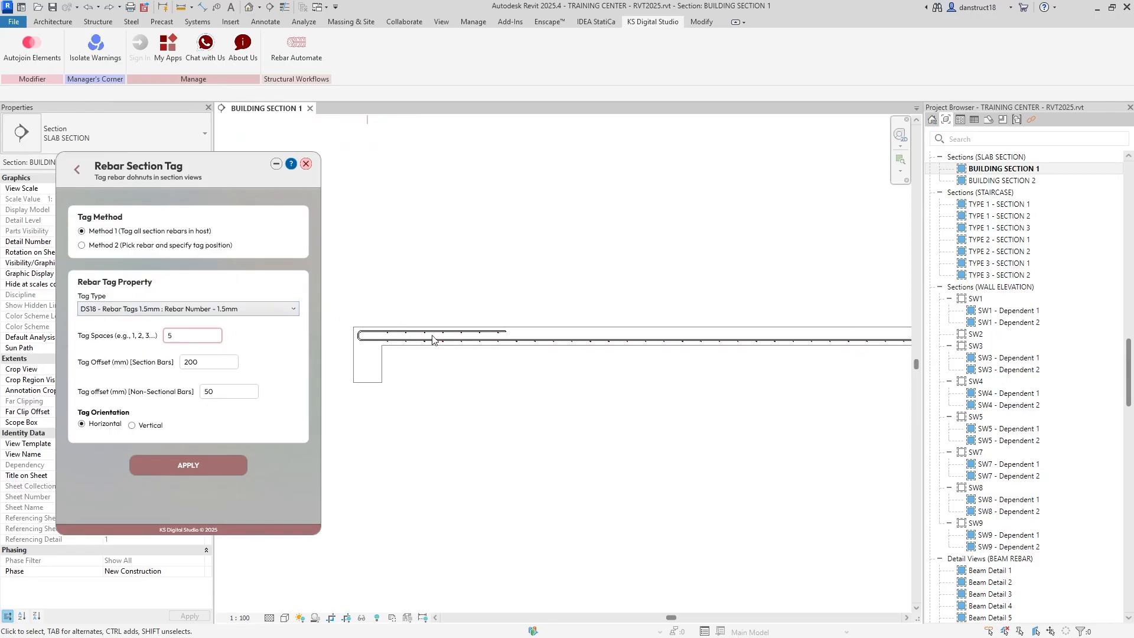
scroll(445, 344, down, 2)
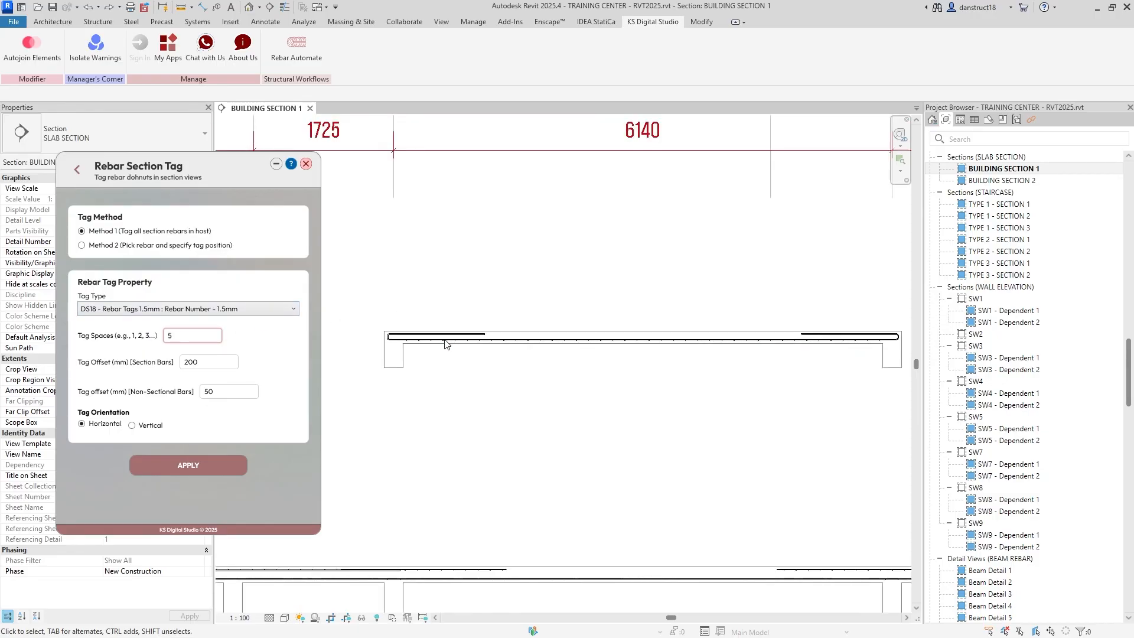
click(176, 464)
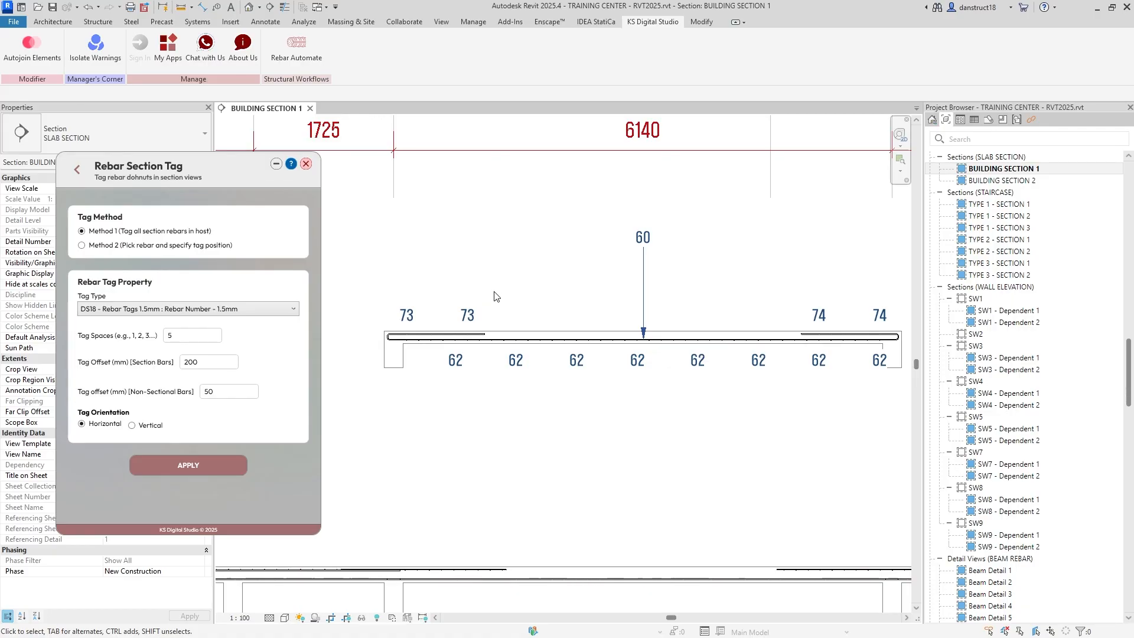
Step: Apply the same section tags to the next four slabs below the topmost slab in BUILDING SECTION 1
scroll(493, 292, down, 3)
click(188, 465)
click(543, 429)
scroll(480, 434, down, 1)
middle_drag(497, 562, 548, 400)
scroll(547, 399, down, 1)
click(535, 374)
click(148, 465)
click(555, 447)
click(204, 469)
click(549, 520)
Step: Continue down BUILDING SECTION 1, applying the section tags to the three slabs on the lower levels
click(205, 466)
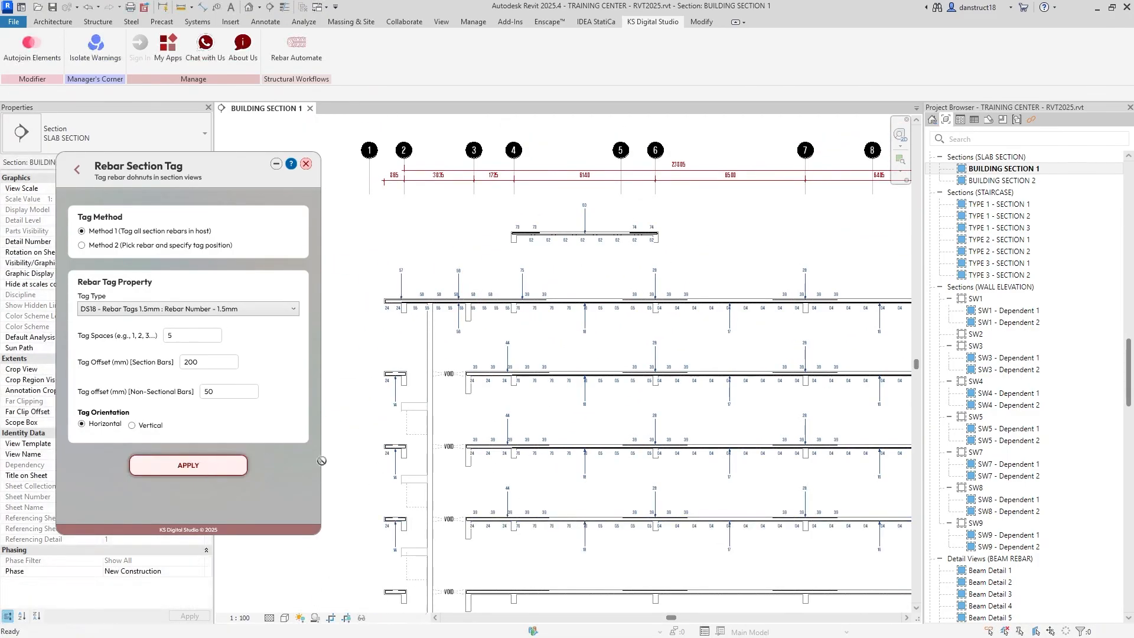
middle_drag(532, 567, 482, 438)
click(479, 462)
click(228, 468)
click(479, 535)
click(176, 469)
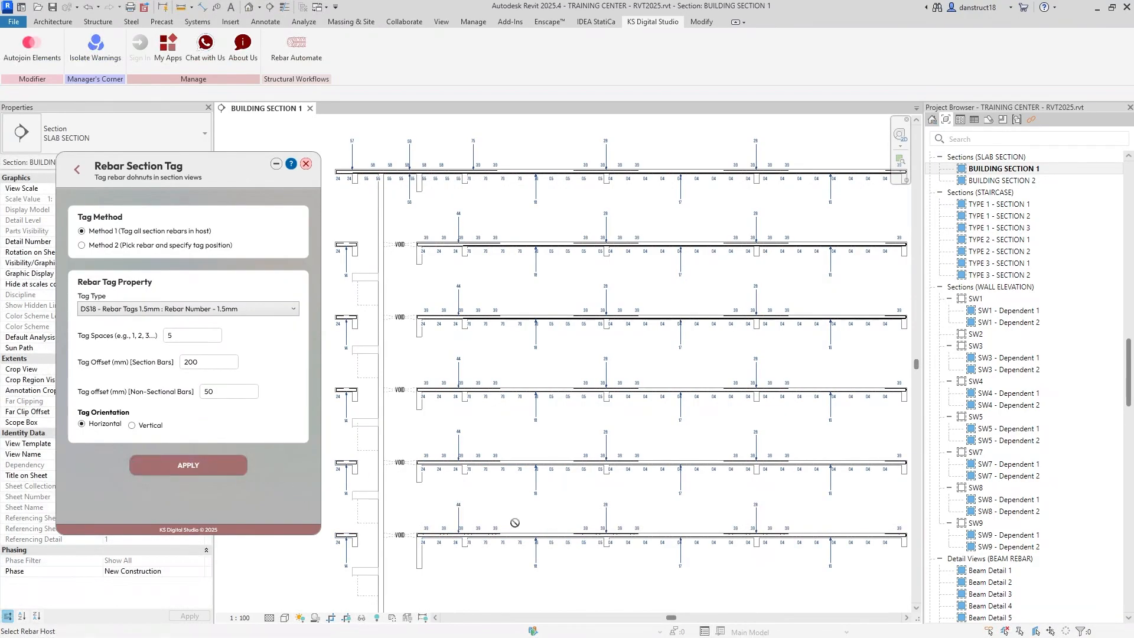
middle_drag(473, 509, 456, 398)
click(509, 567)
scroll(468, 502, up, 2)
scroll(466, 490, down, 3)
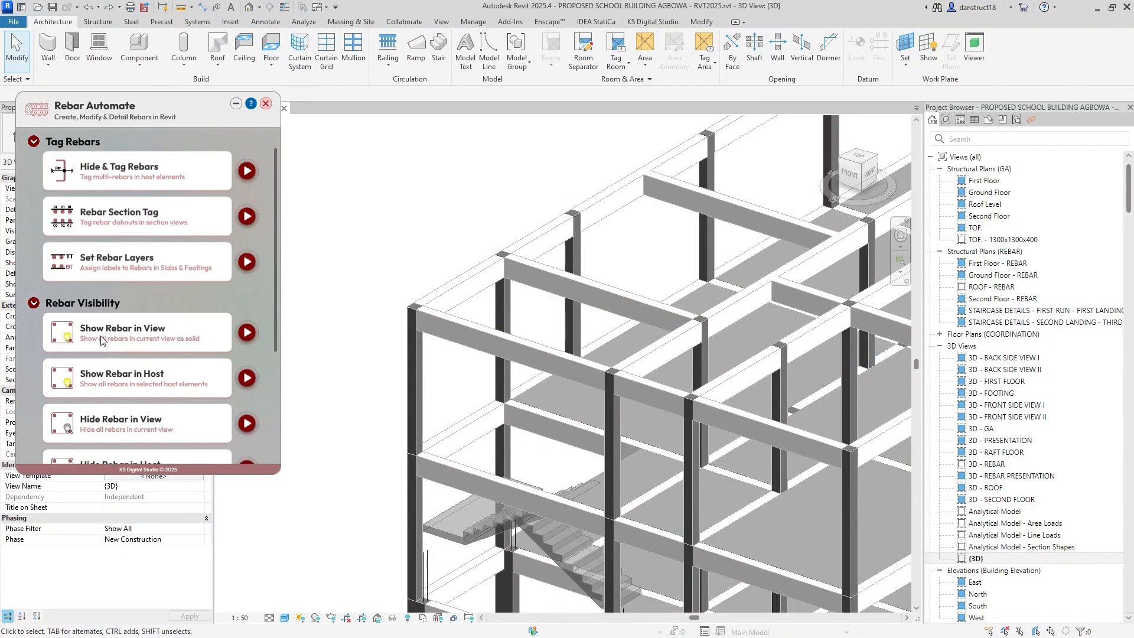
Step: Show all rebars in the school building's 3D view, and hide them again with Hide Rebar in View
click(243, 337)
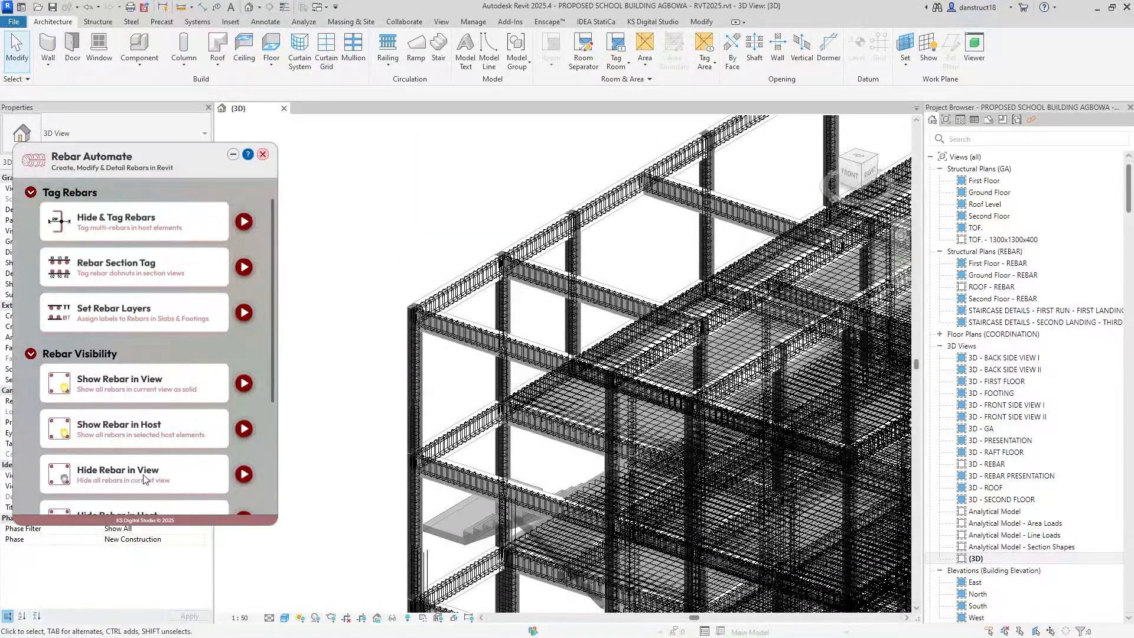
click(243, 476)
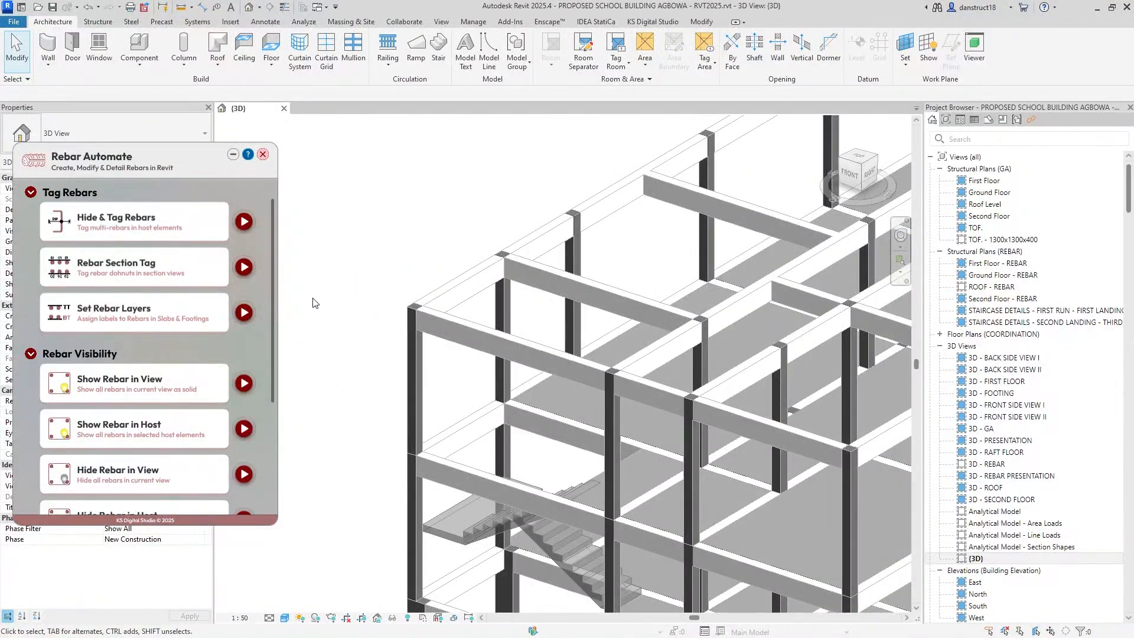
Step: Use Show Rebar in Host on the front corner column, the column behind it, and the top beam spanning from that rear column
scroll(357, 352, up, 3)
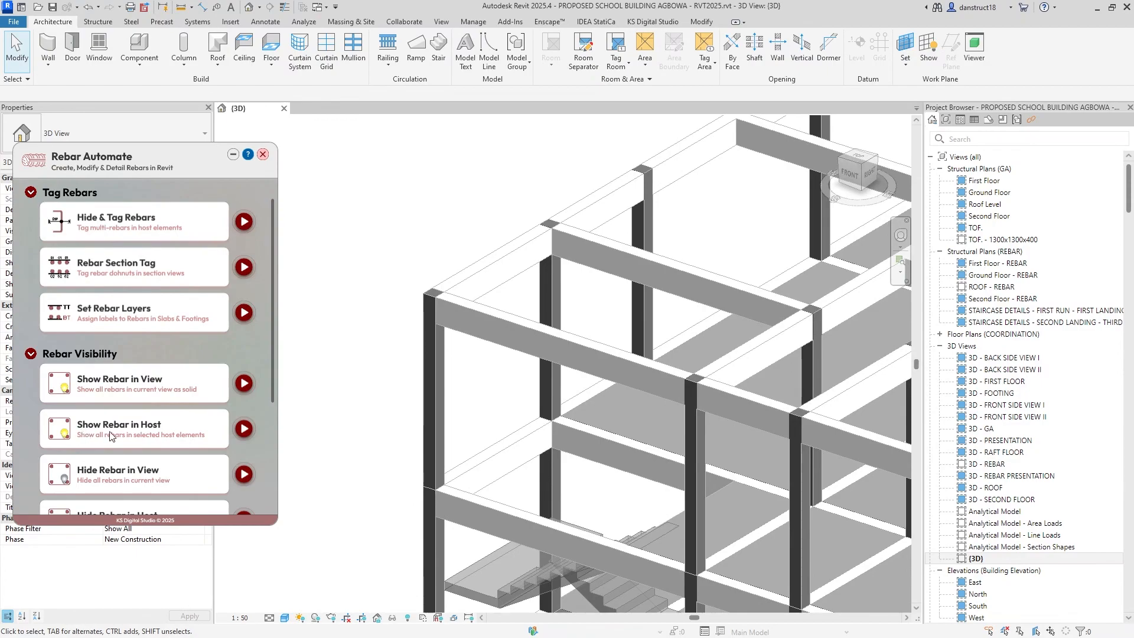
click(244, 429)
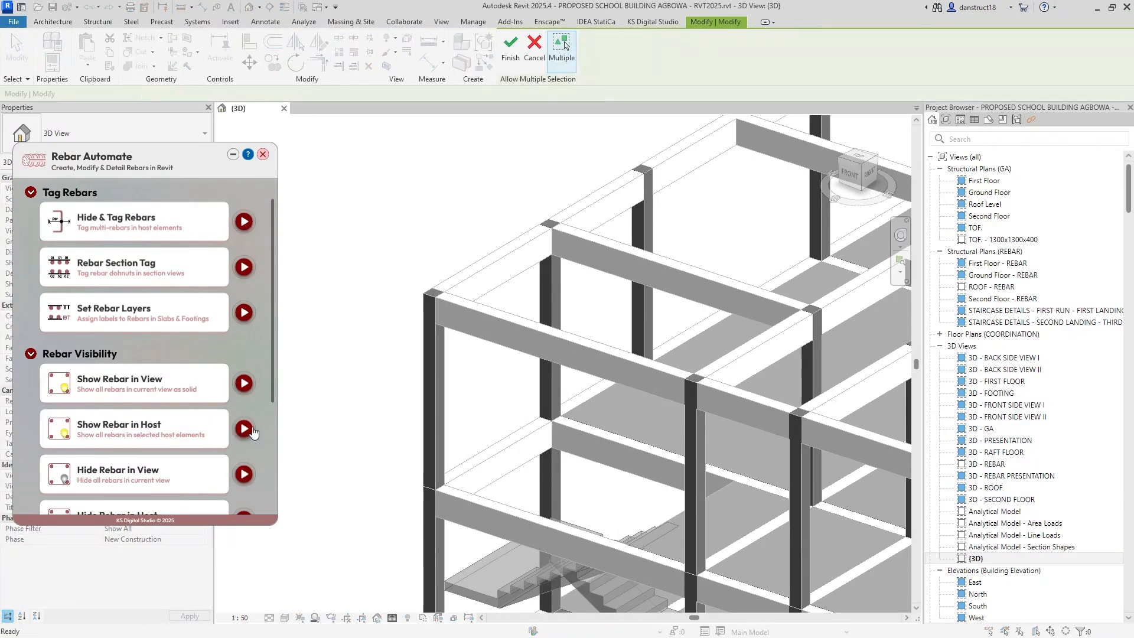
click(434, 377)
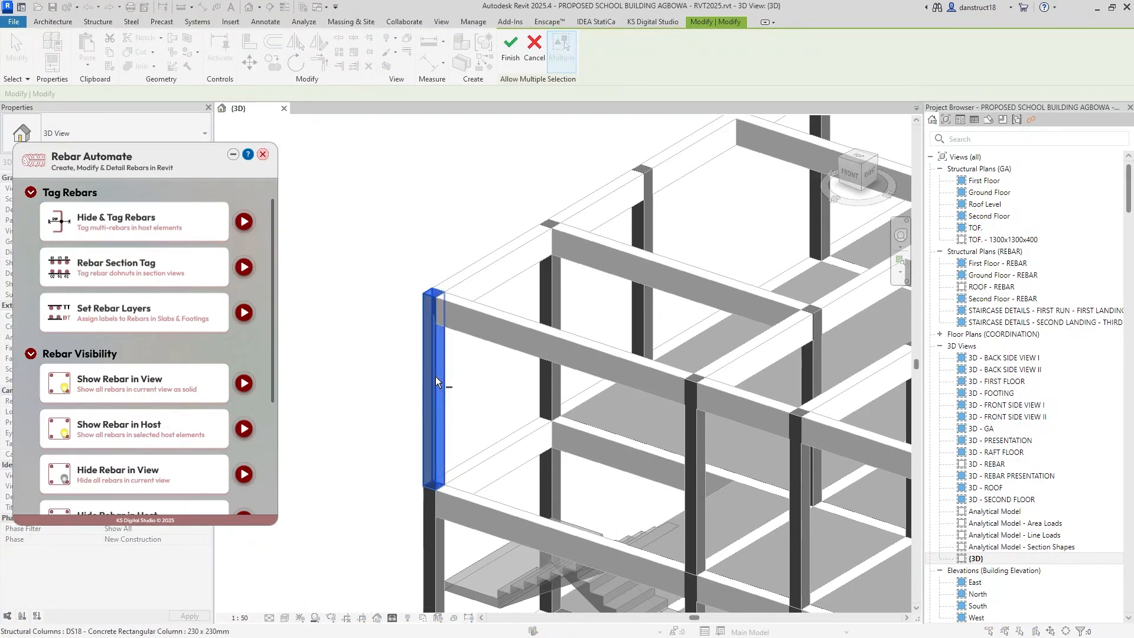
click(550, 283)
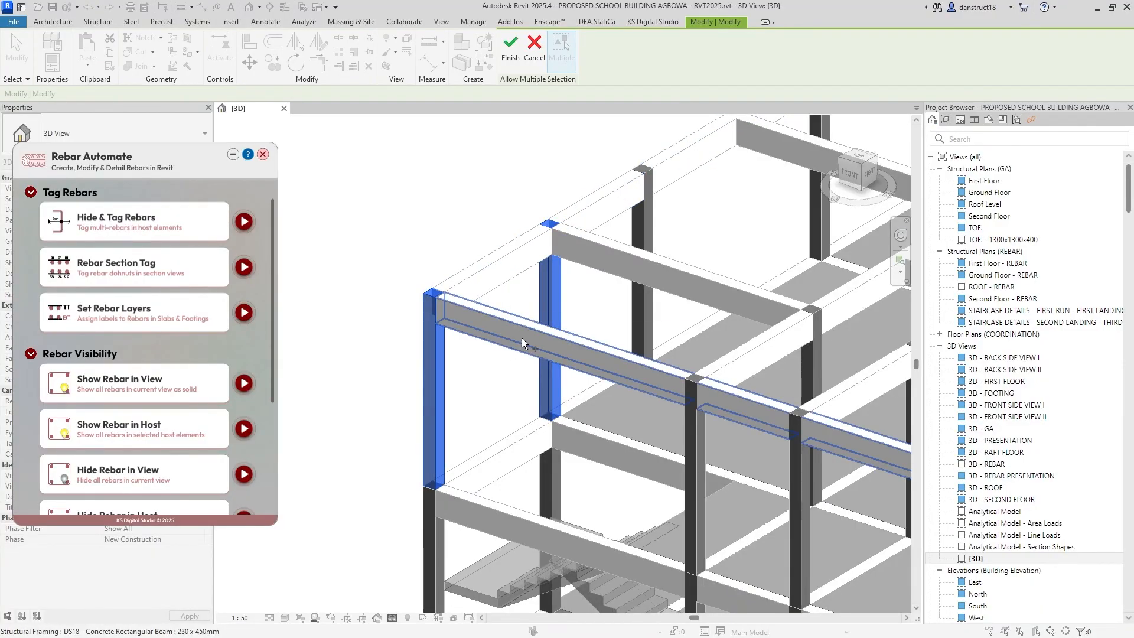
click(635, 258)
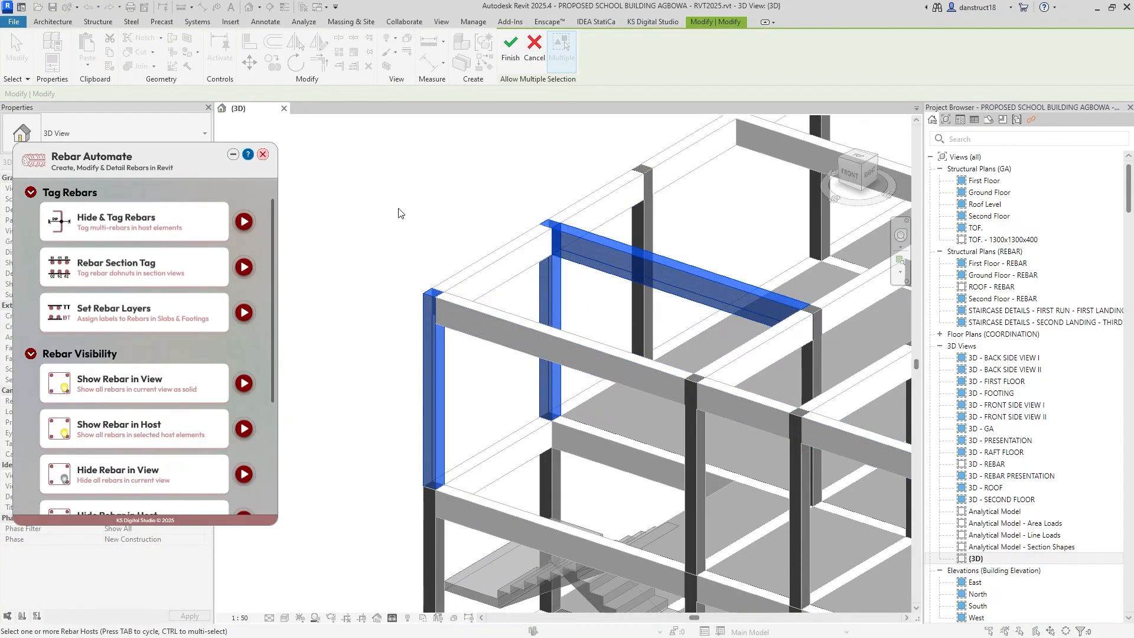
click(502, 59)
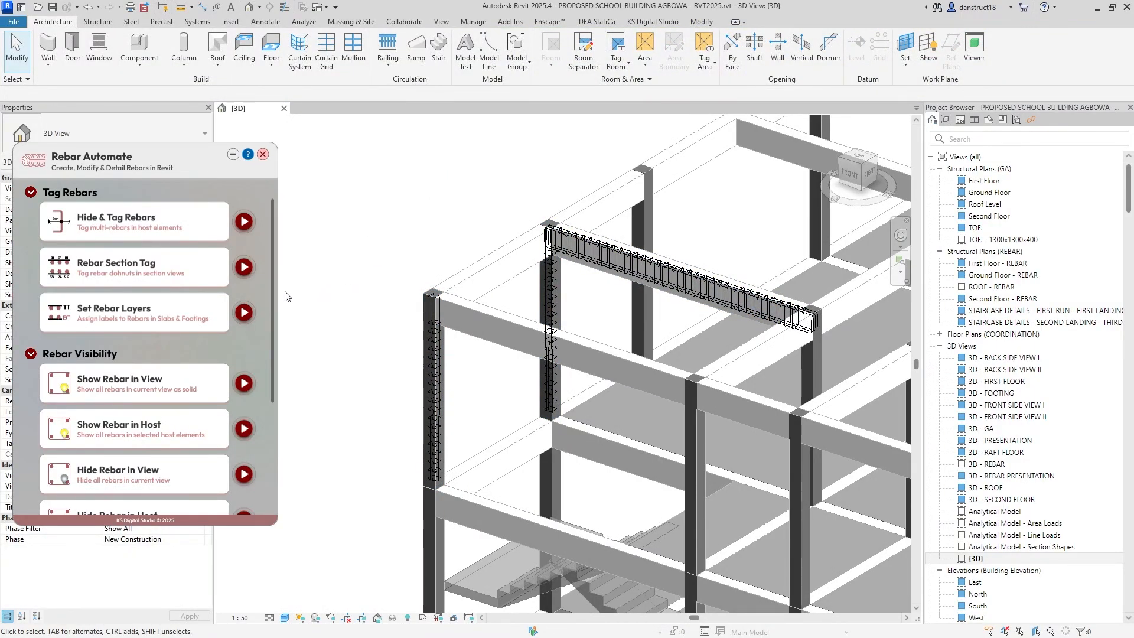
Step: Use Hide Rebar in Host on the front corner column, the column behind it, and the top beam spanning from that rear column
scroll(161, 399, down, 2)
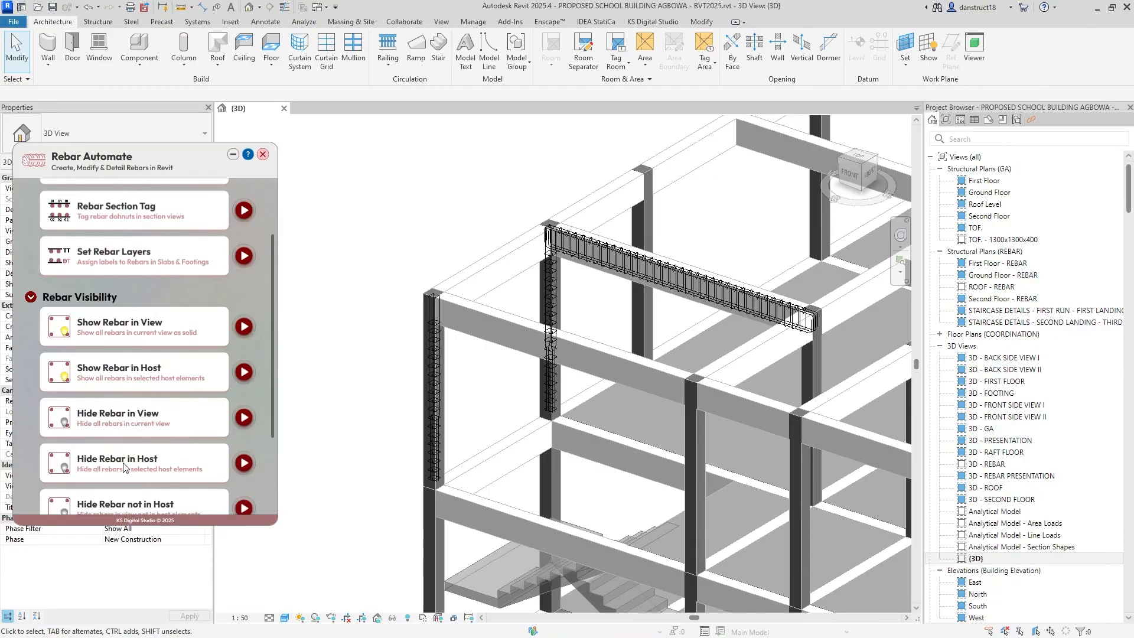
click(244, 464)
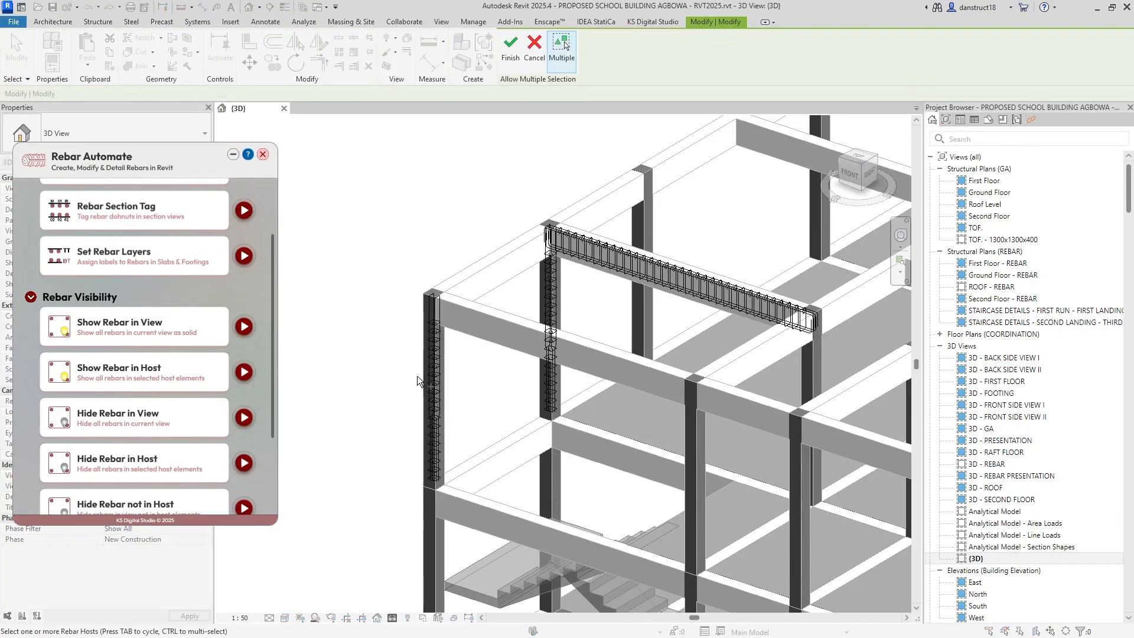
click(434, 382)
ctrl+click(548, 384)
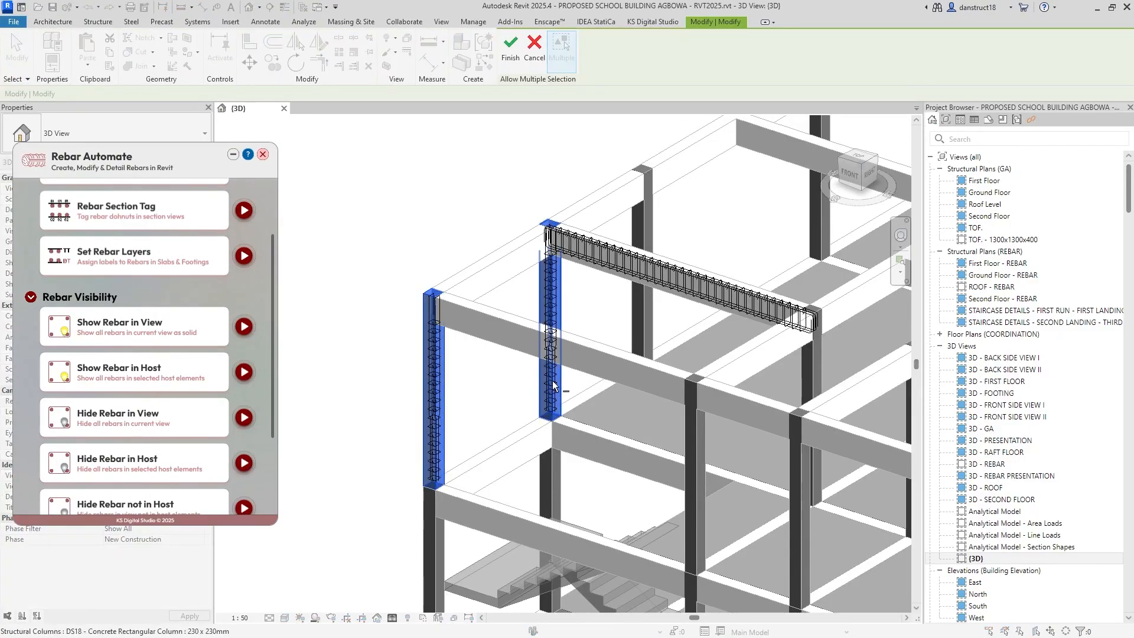
ctrl+click(655, 289)
click(511, 53)
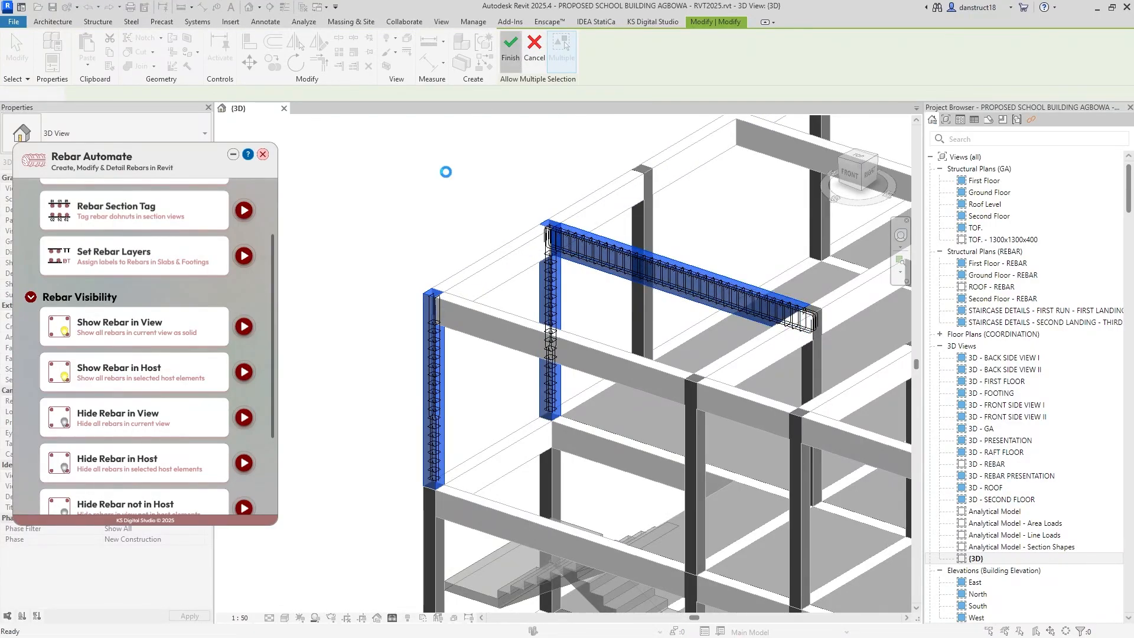
Step: Use Hide Rebar not in Host on the top beam spanning from the rear column, keeping only its reinforcement shown
scroll(136, 424, down, 3)
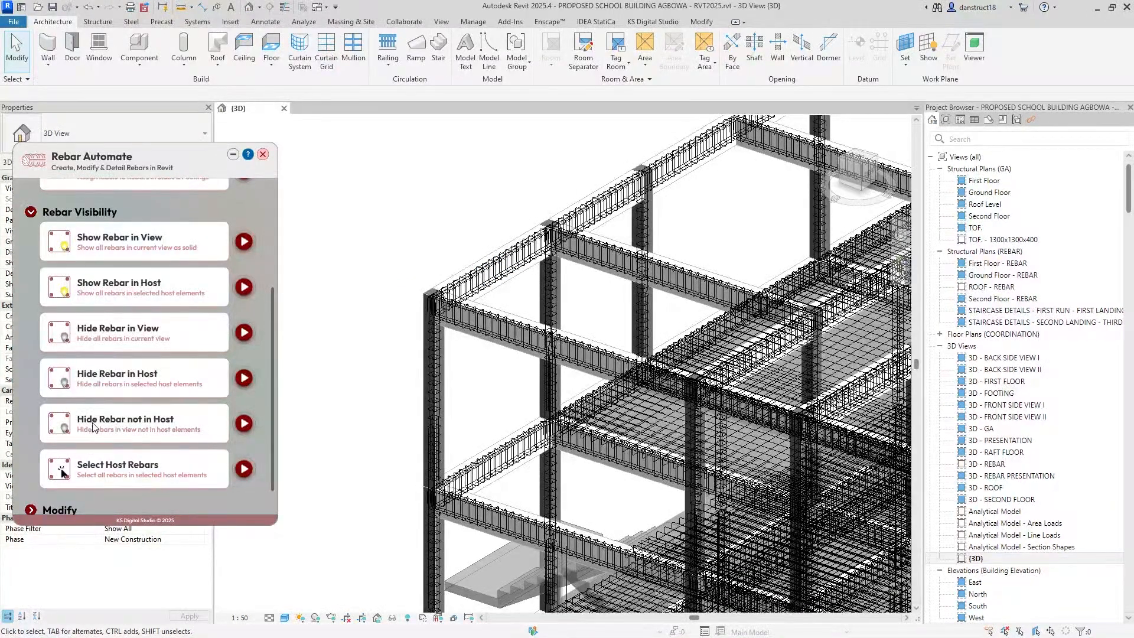
click(241, 424)
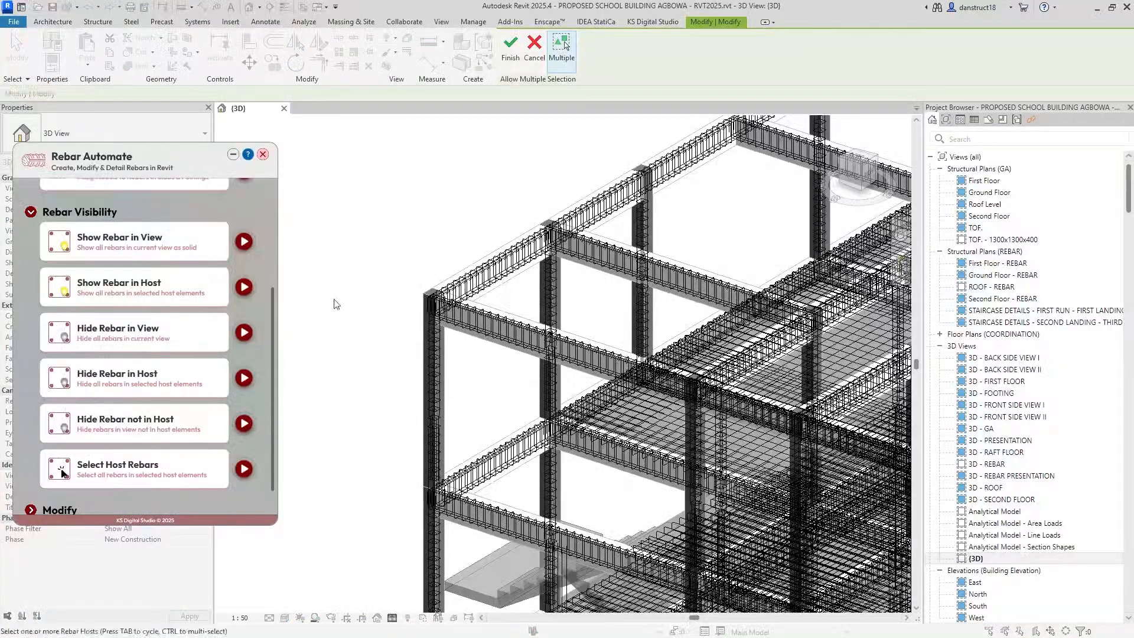
click(614, 272)
click(520, 53)
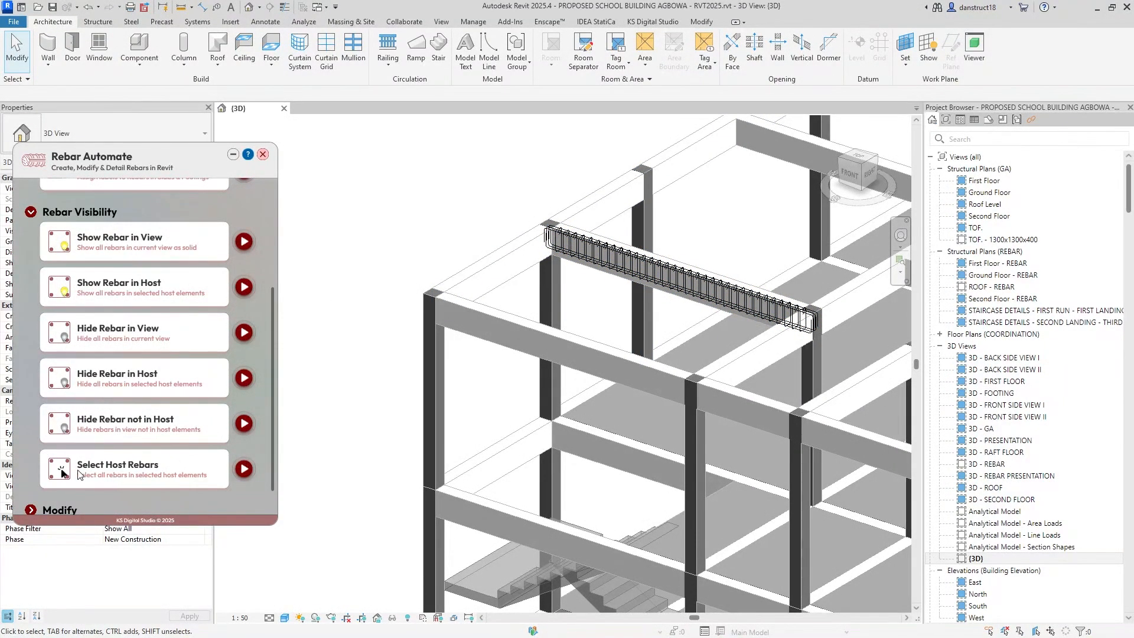
Step: Select all rebars hosted by that top beam with Select Host Rebars
click(243, 469)
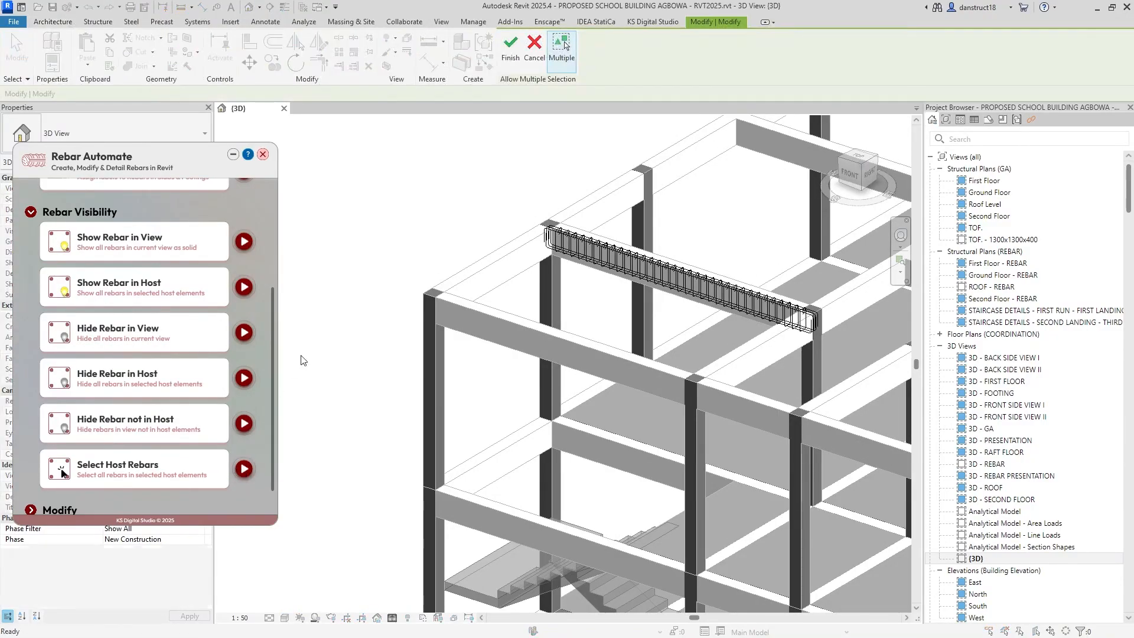
click(603, 273)
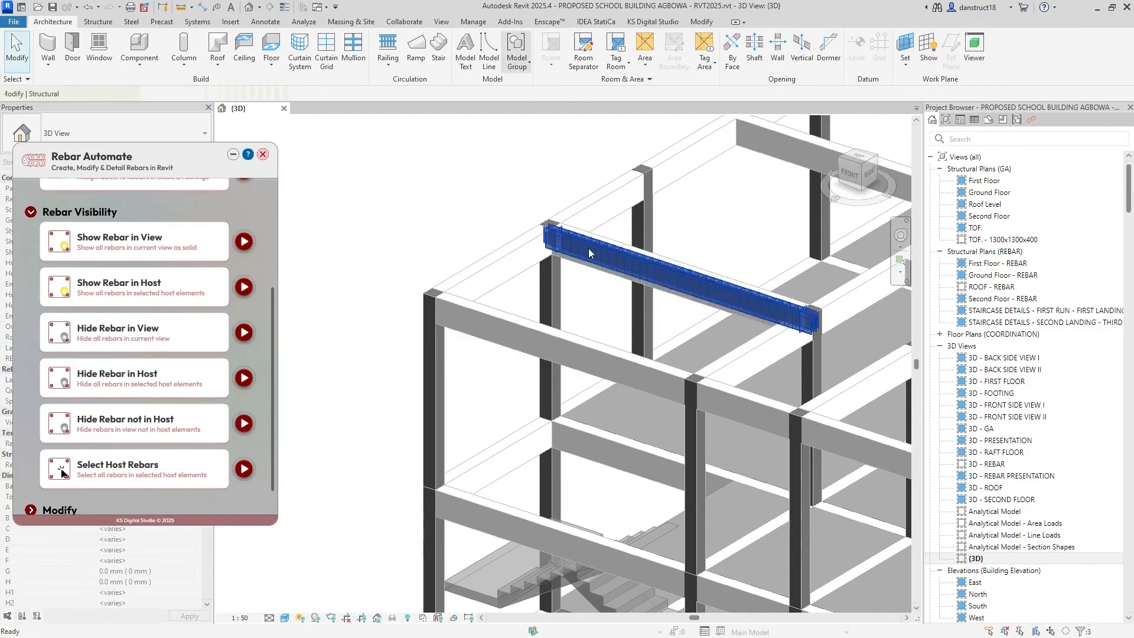
drag(172, 164, 247, 262)
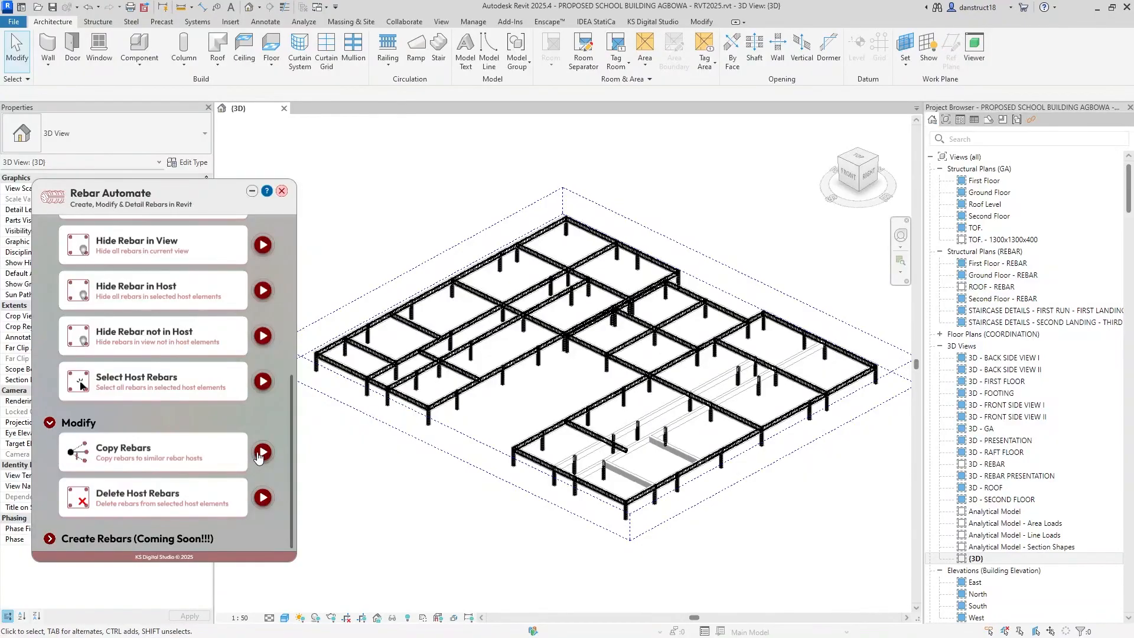
Step: Use Copy Rebars to copy a reinforced short cross beam's rebars to the two unreinforced cross beams in the front wing
click(262, 452)
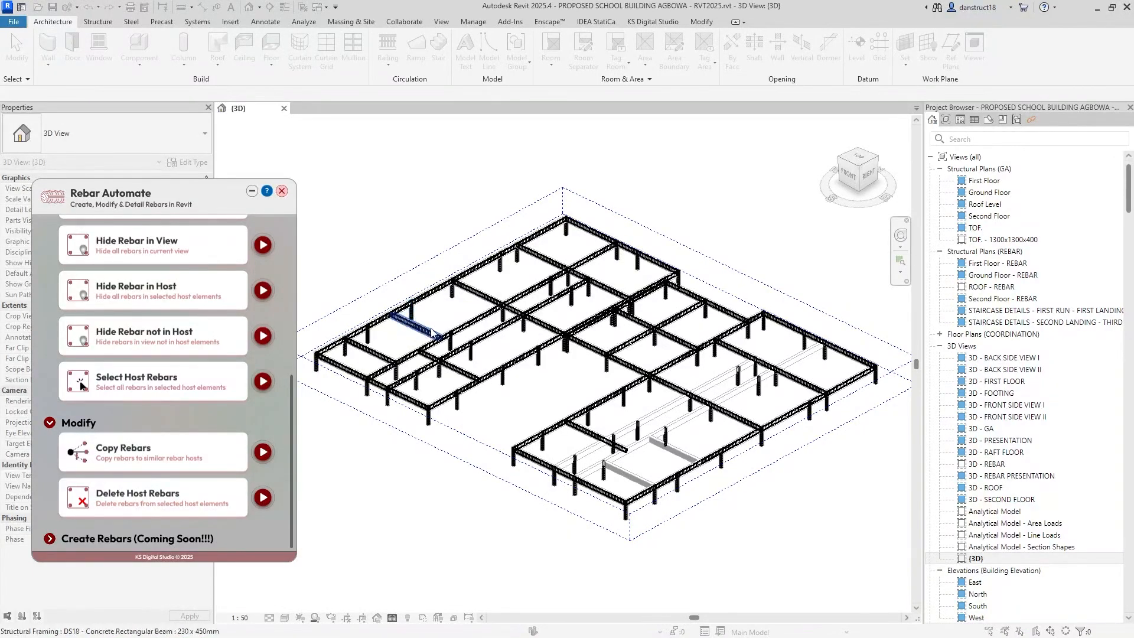
scroll(431, 334, up, 5)
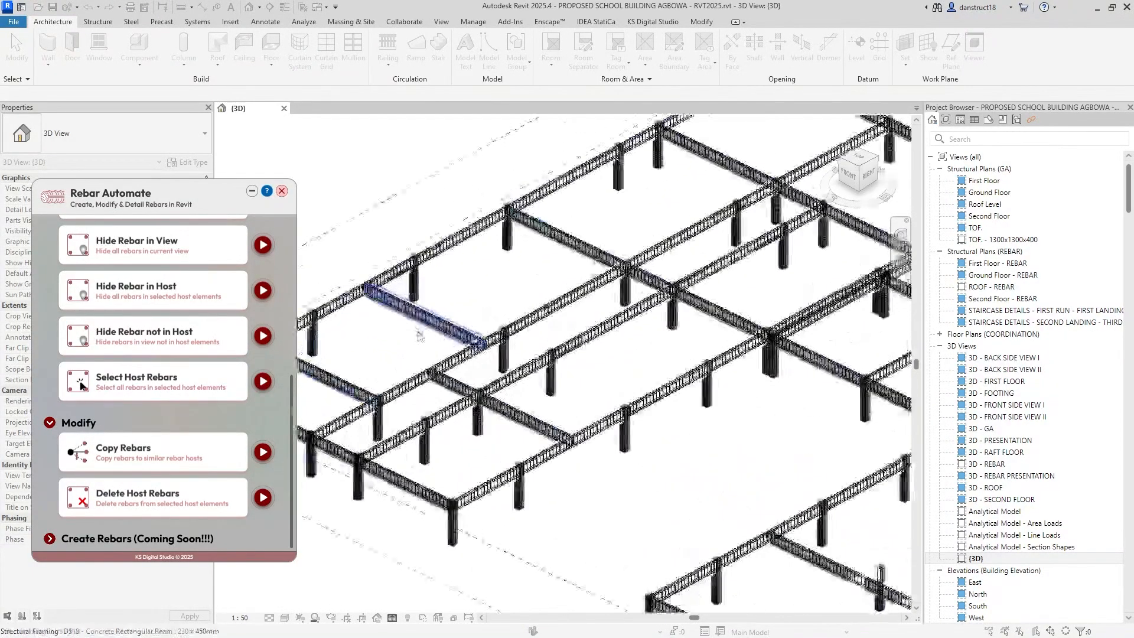
click(429, 310)
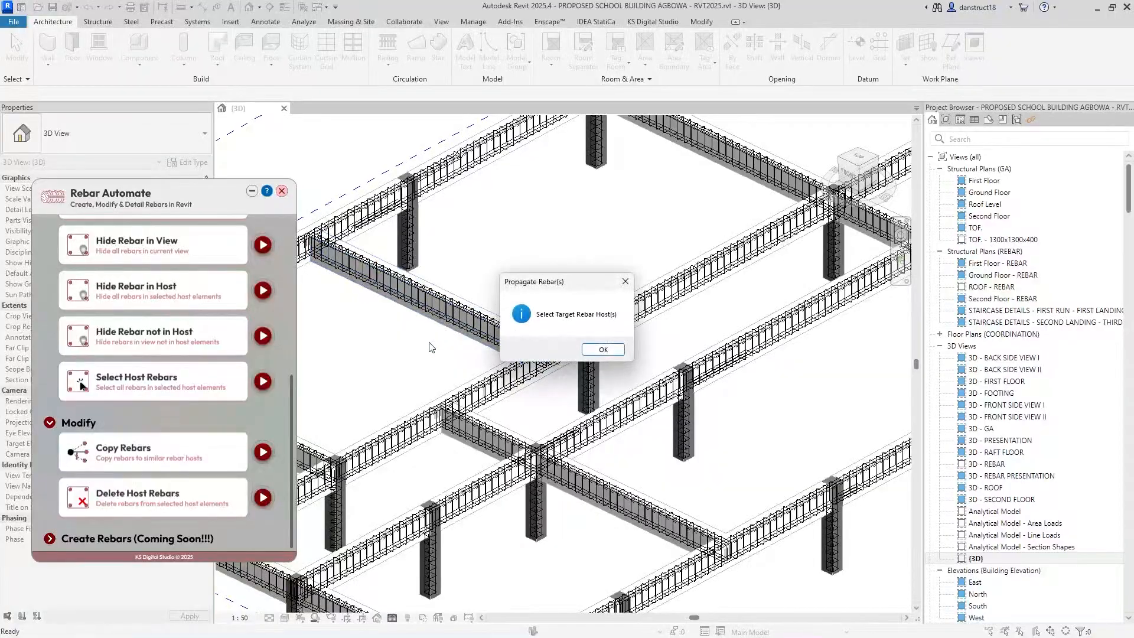
click(592, 353)
scroll(592, 353, down, 5)
scroll(737, 431, up, 4)
click(806, 408)
click(741, 440)
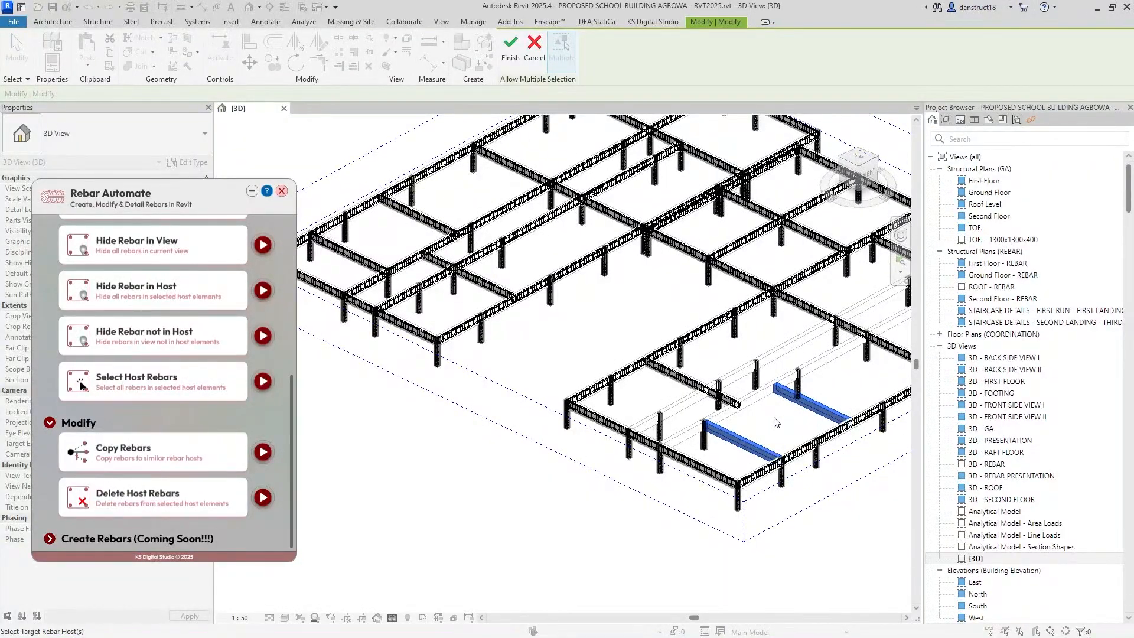
click(511, 47)
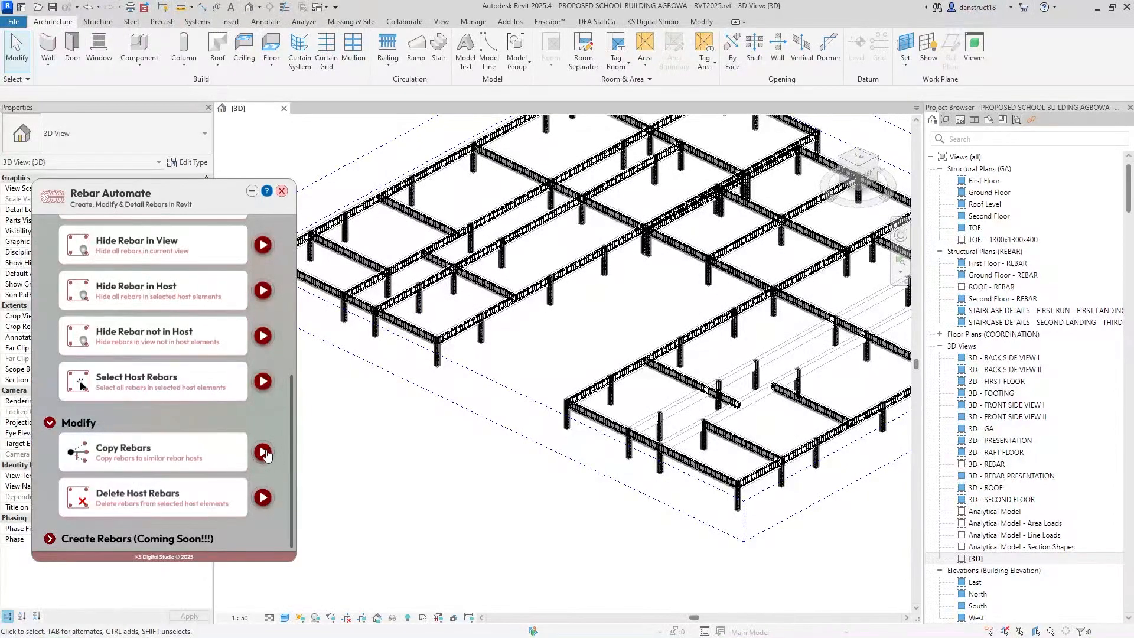
Step: Copy rebars from a reinforced inner longitudinal beam to the matching unreinforced beam nearer the front wing's outer edge
click(263, 452)
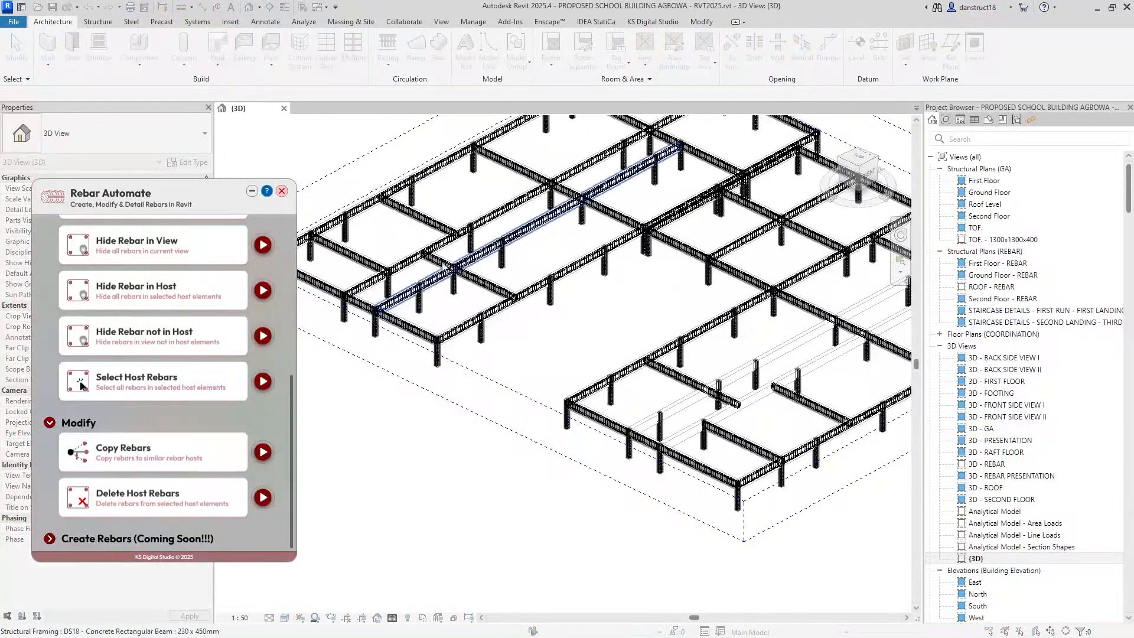
click(425, 252)
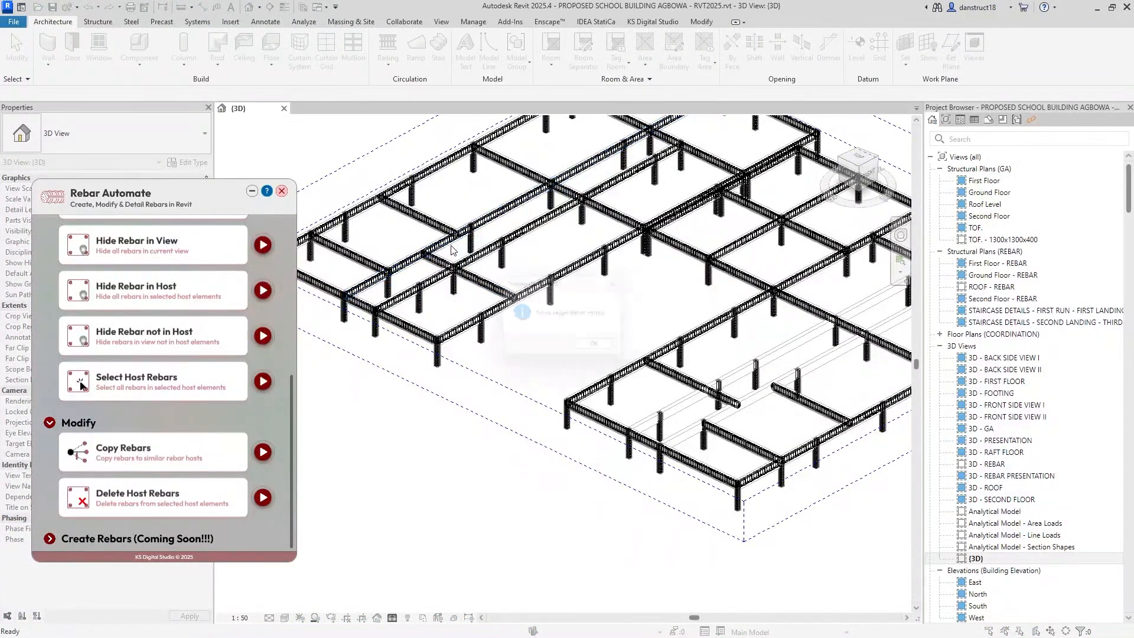
click(601, 349)
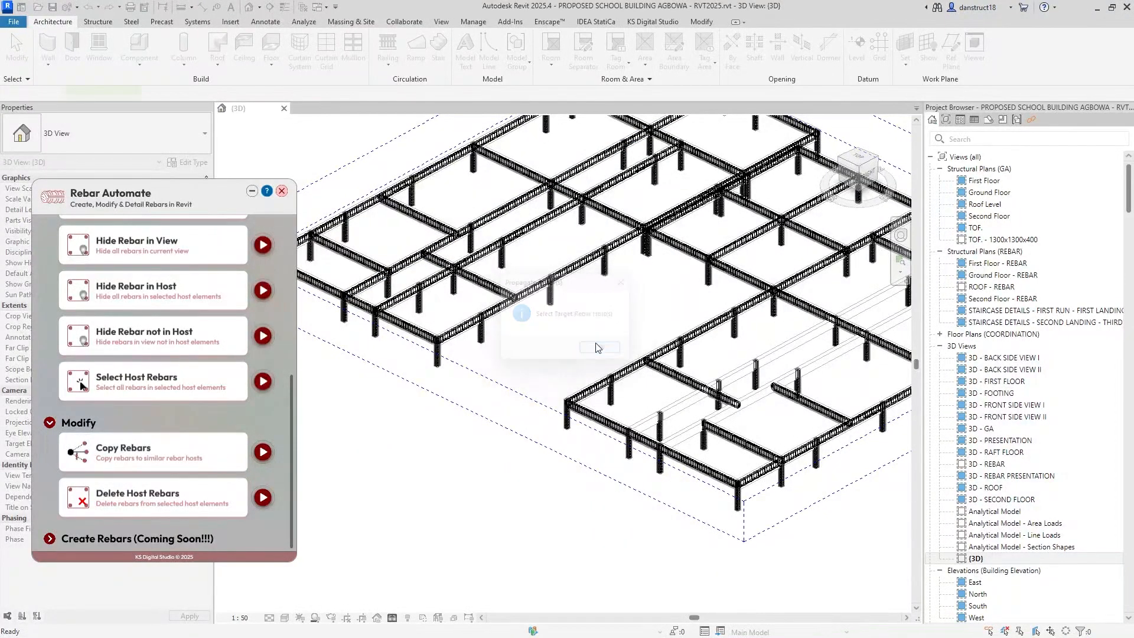
click(511, 48)
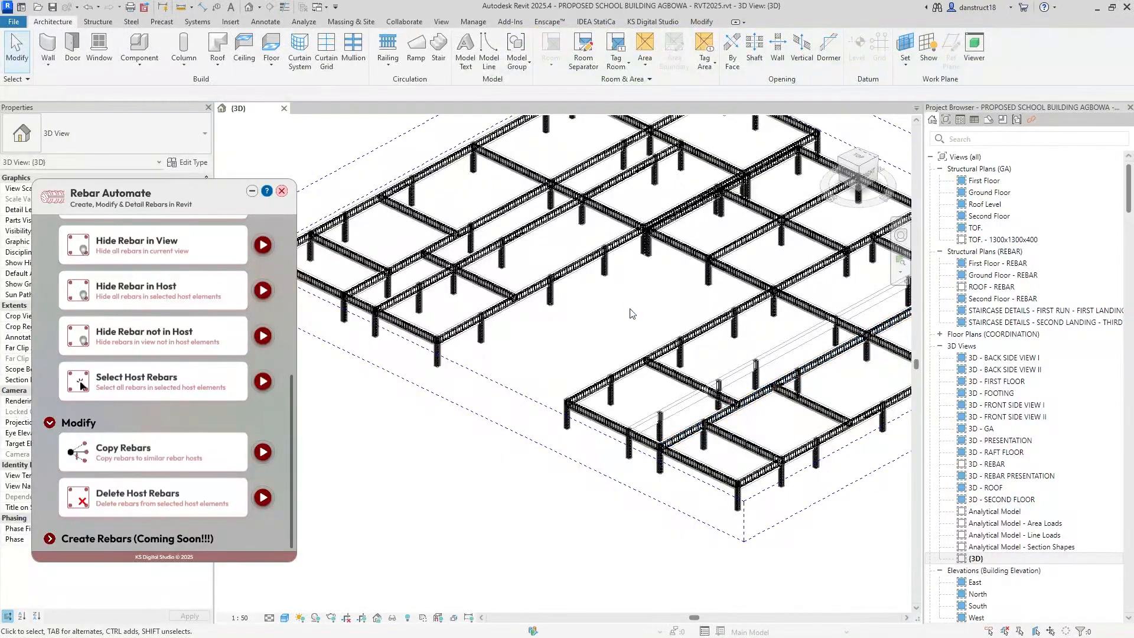
Step: Copy rebars from a reinforced longitudinal beam to the last unreinforced longitudinal beam in the front wing
middle_drag(691, 359, 657, 387)
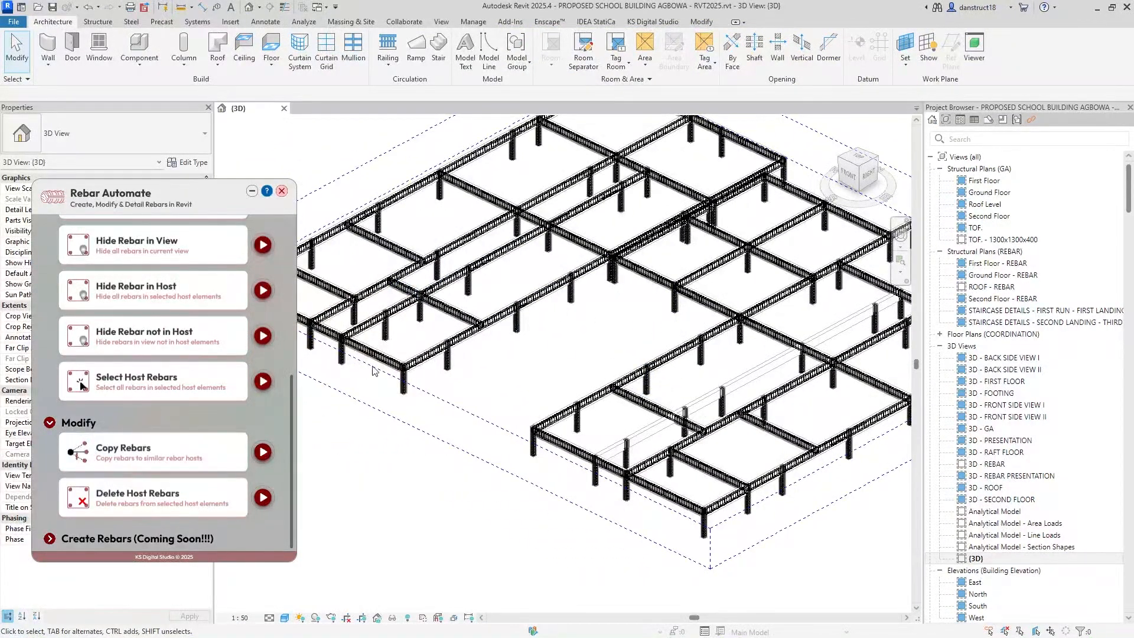
click(507, 255)
click(610, 349)
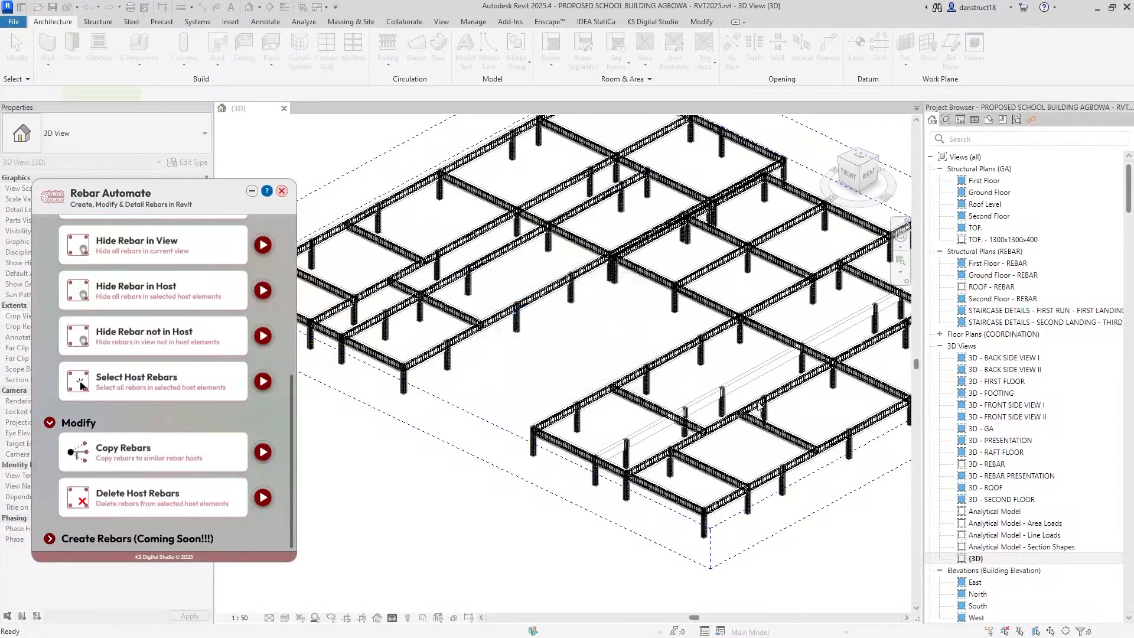
click(760, 381)
click(517, 66)
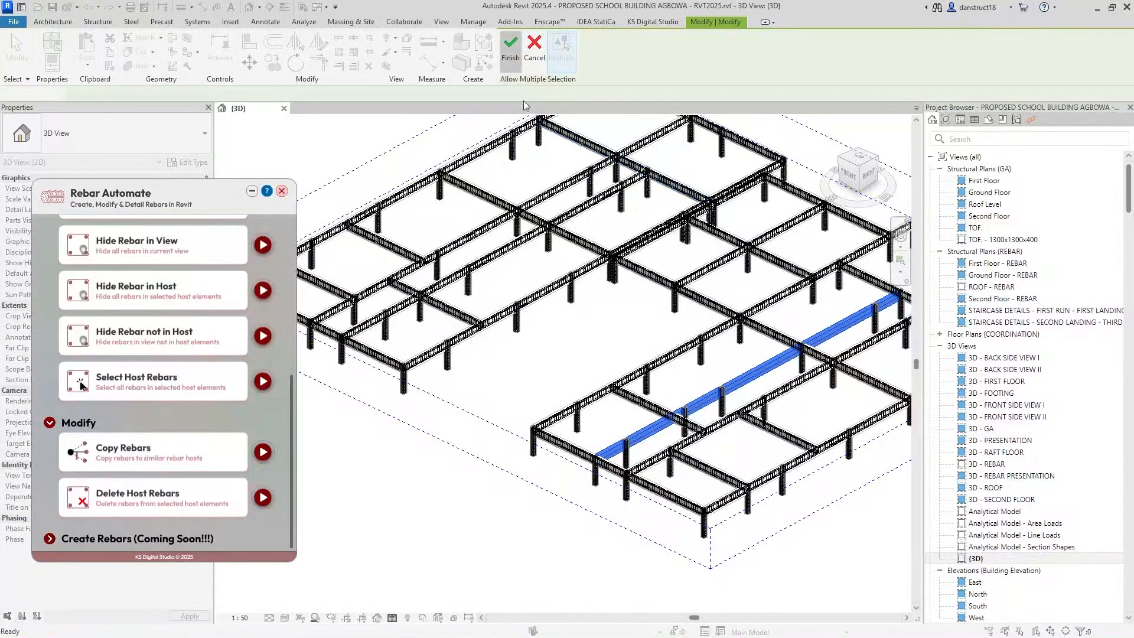
Step: Use Delete Host Rebars on the six short cross beams, three in each wing of the 3D view
middle_drag(641, 386, 676, 395)
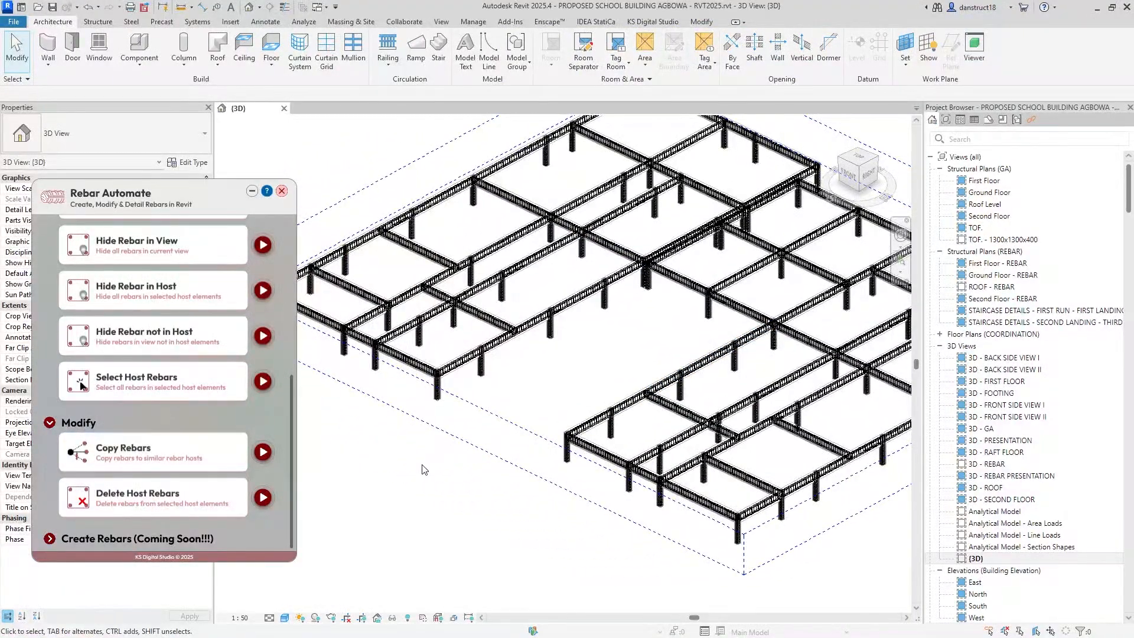
scroll(422, 469, down, 3)
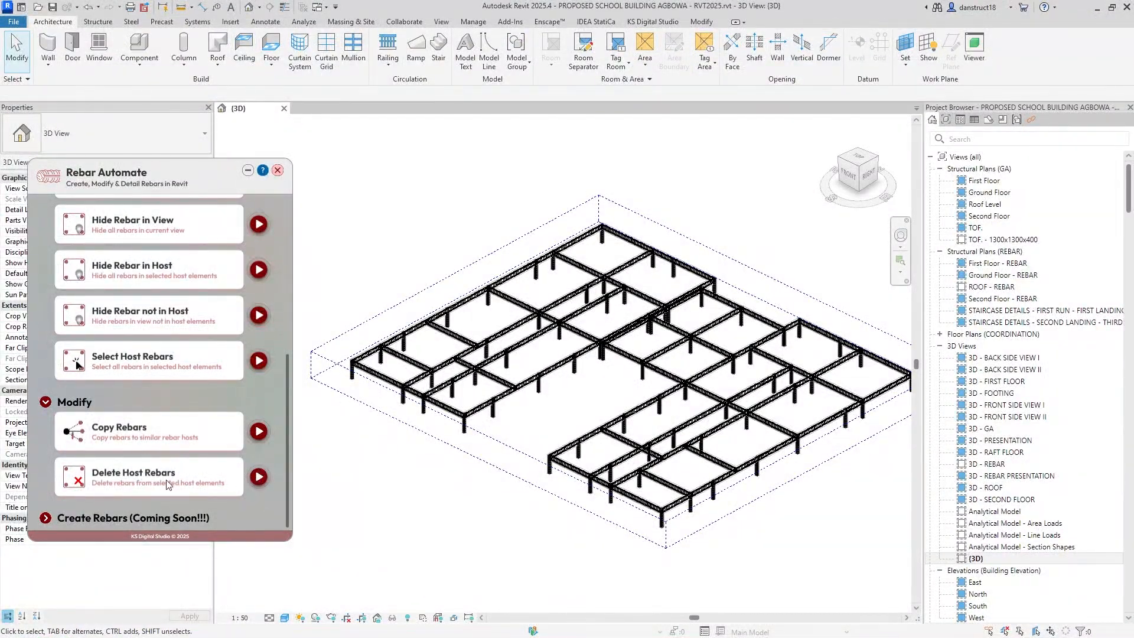
click(256, 482)
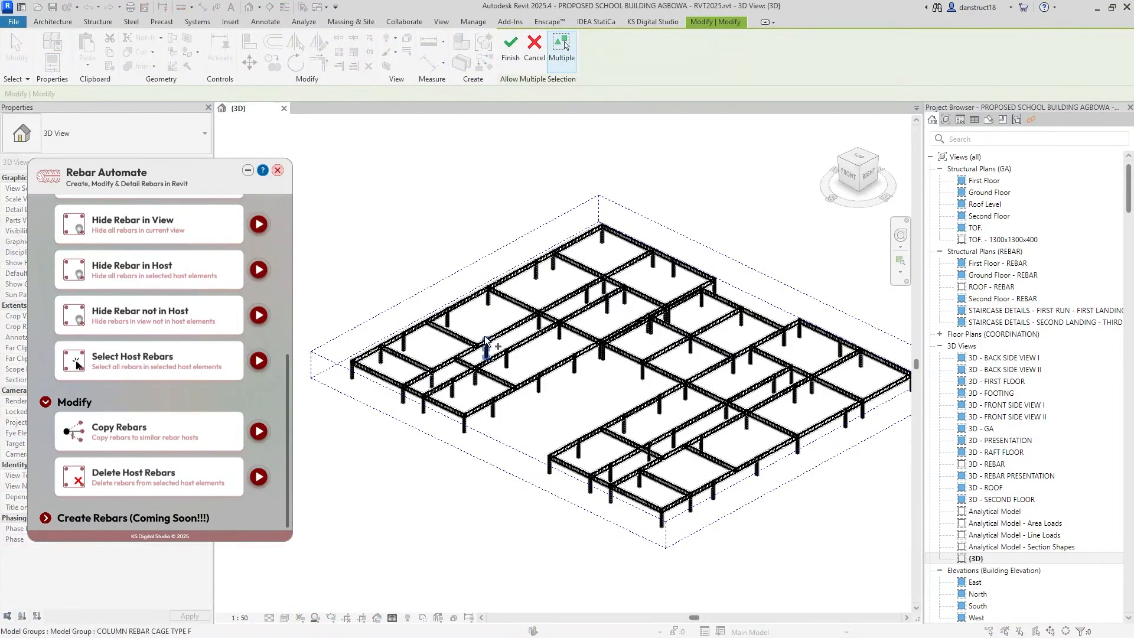
scroll(405, 332, up, 3)
click(409, 376)
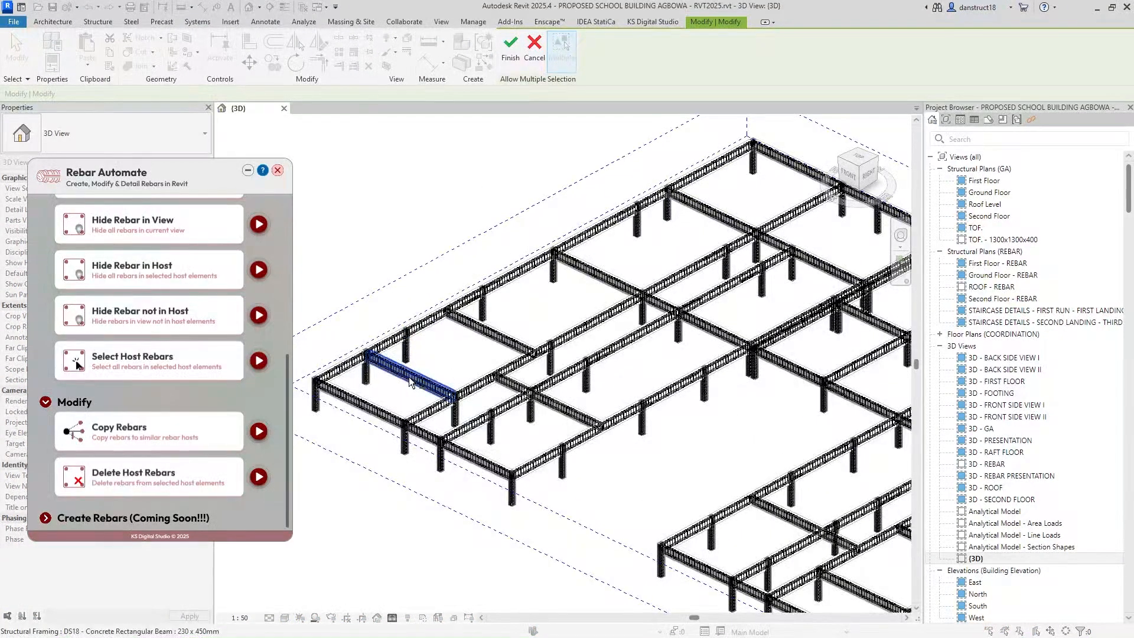
click(487, 337)
click(546, 397)
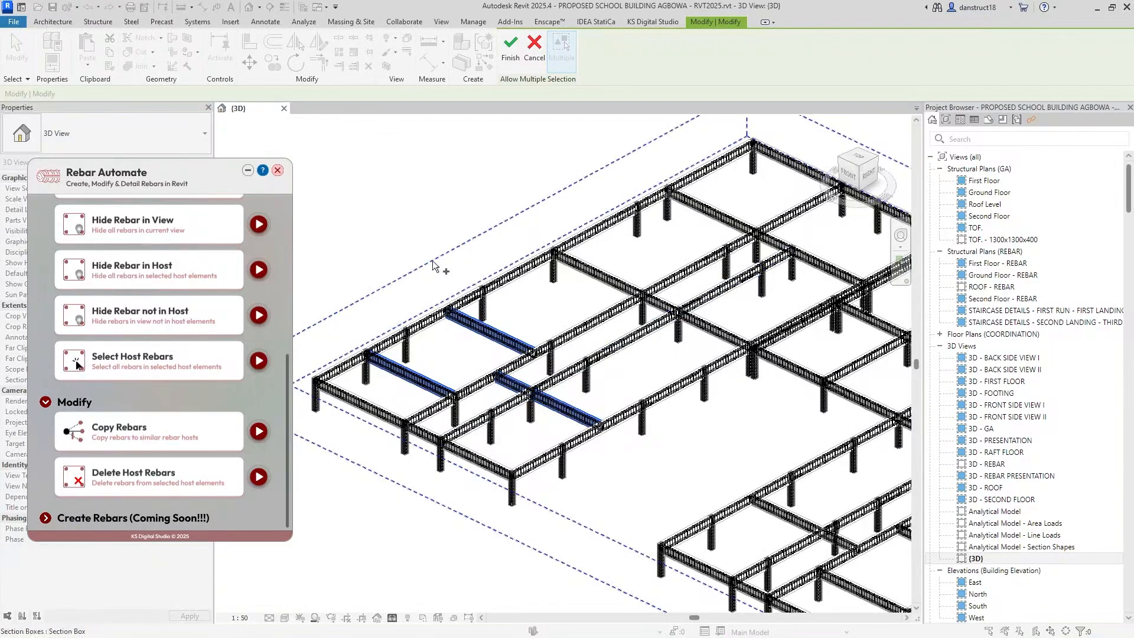
scroll(716, 424, down, 1)
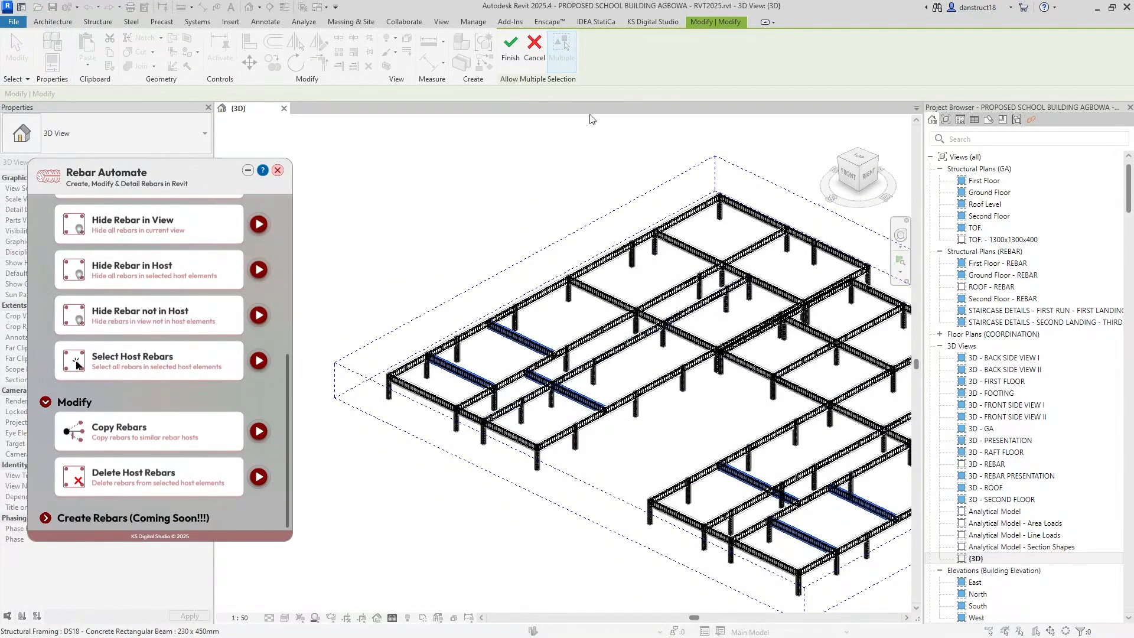
click(509, 48)
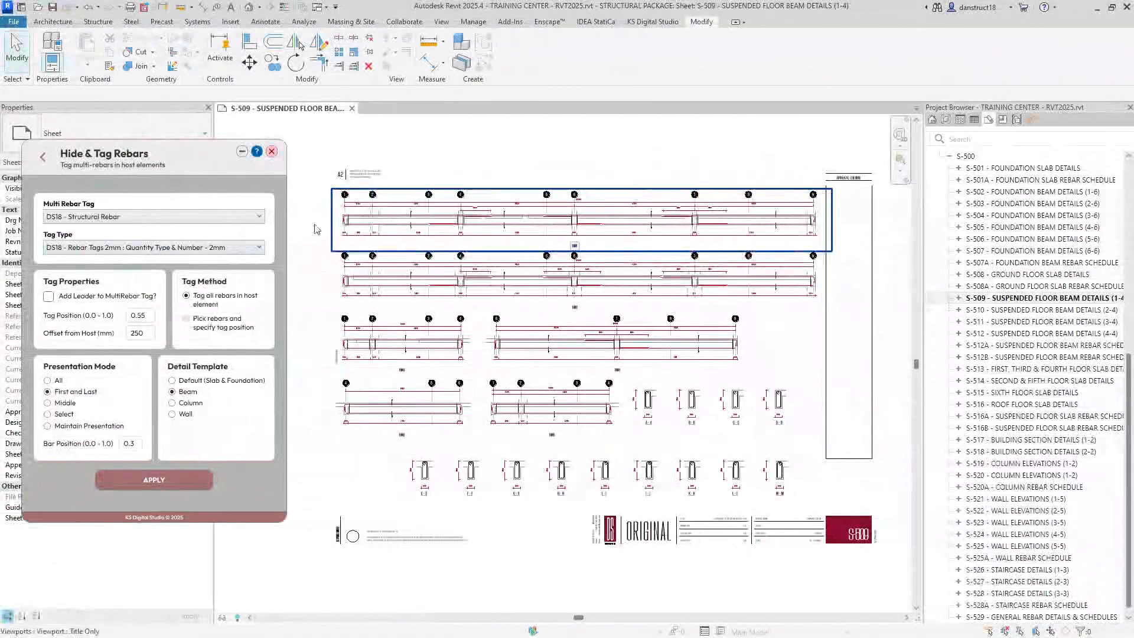
Step: On sheet S-509 of the TRAINING CENTER model, apply Hide & Tag Rebars to the top two beam elevations
scroll(547, 324, up, 5)
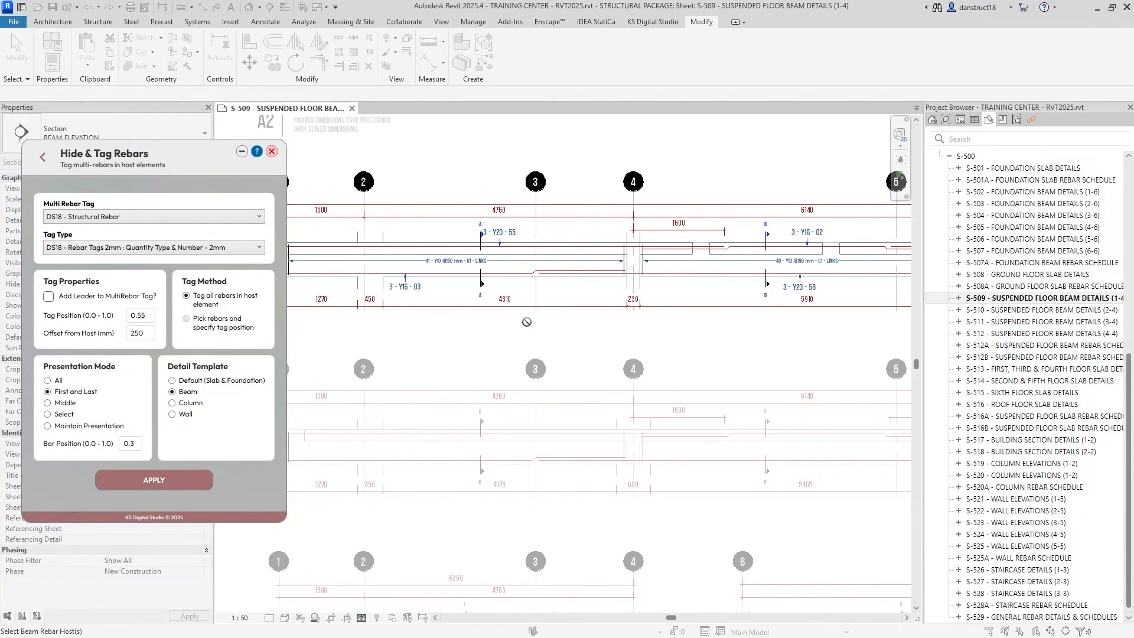
scroll(494, 352, down, 3)
double_click(455, 431)
double_click(454, 429)
scroll(452, 427, up, 2)
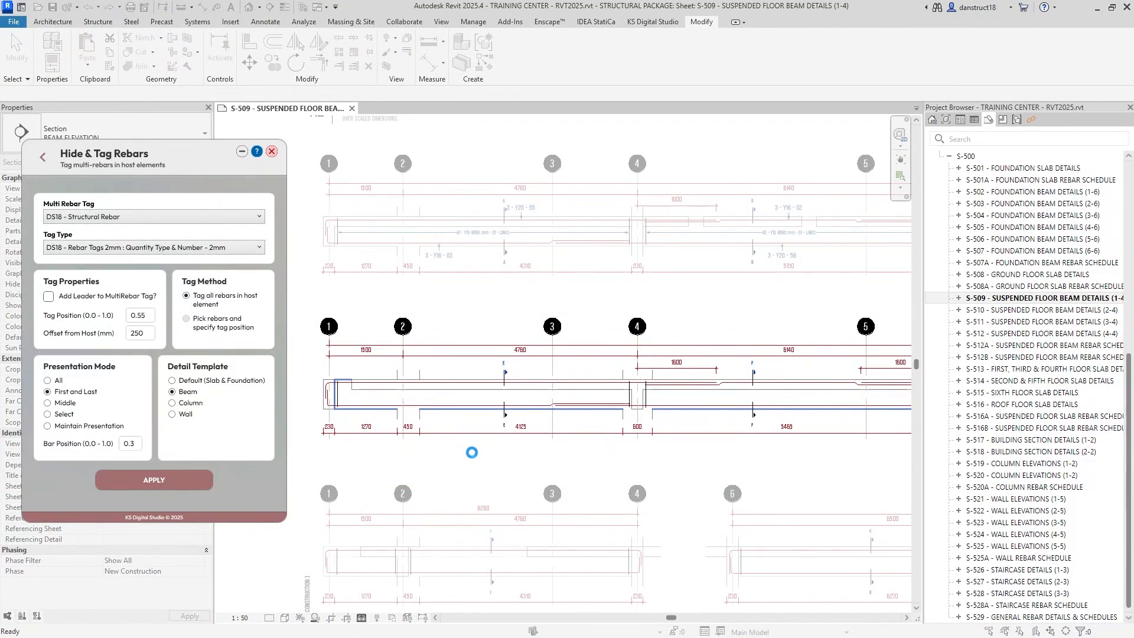
key(Escape)
Step: Activate beam elevation BM3 on the sheet and tag all rebars in its host beams
double_click(480, 591)
middle_drag(481, 592, 481, 435)
double_click(481, 436)
click(155, 480)
click(447, 419)
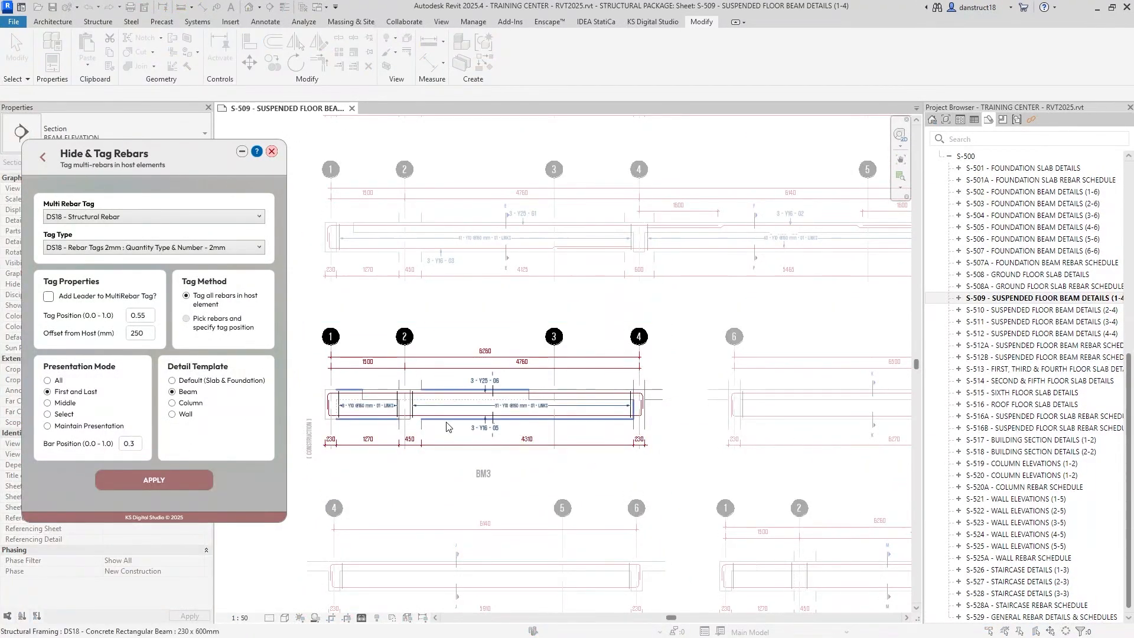
Step: Activate beam elevation BM4 beside BM3, tag its rebars, and deactivate the view
double_click(713, 457)
scroll(714, 457, down, 1)
double_click(799, 437)
double_click(573, 439)
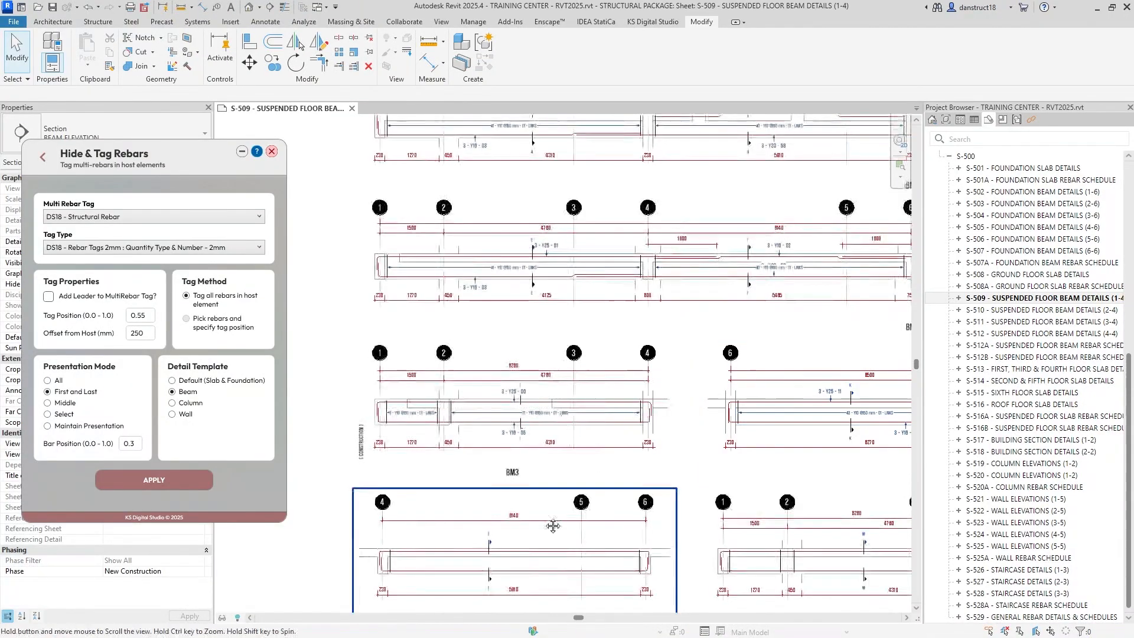
Step: Apply Hide & Tag Rebars to the beam in elevation BM5, working through its activated viewport
double_click(551, 535)
middle_drag(551, 535, 557, 398)
click(155, 480)
double_click(531, 341)
Step: Activate beam elevation BM6 and apply the rebar tags to its beam
double_click(790, 435)
click(155, 481)
click(762, 412)
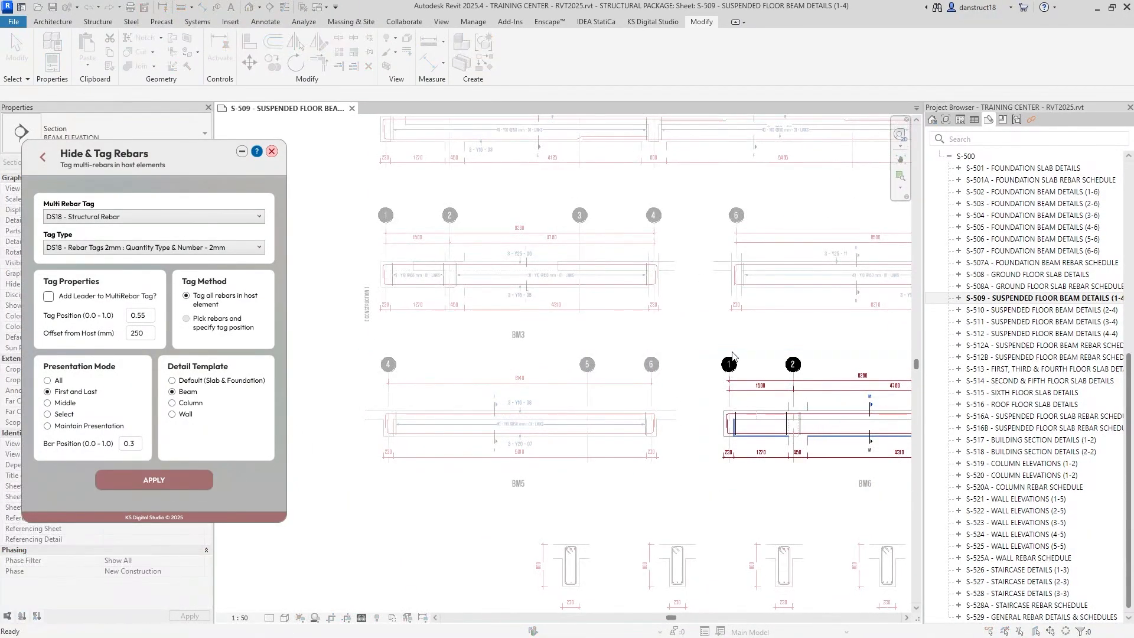
Step: Activate section A-A, switch to Rebar Section Tag, and tag all section rebars in its beam
middle_drag(836, 378, 494, 363)
scroll(494, 363, down, 1)
scroll(752, 375, up, 3)
middle_drag(752, 376, 622, 361)
double_click(622, 361)
double_click(551, 372)
click(42, 158)
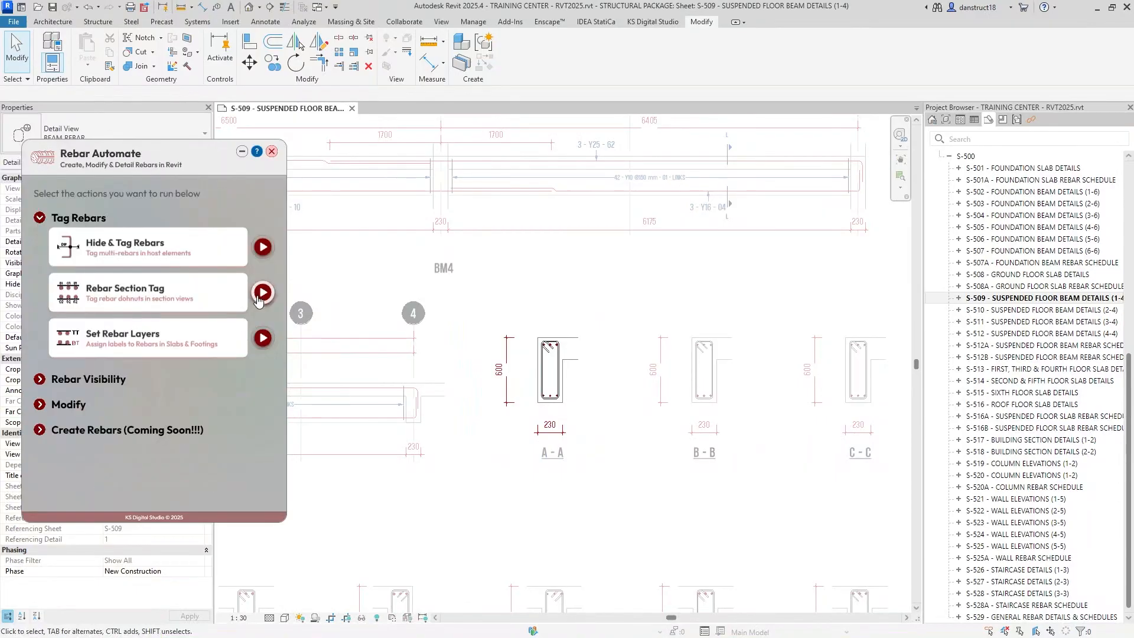
click(263, 292)
click(155, 453)
click(551, 401)
Step: Apply the rebar section tags to the beams in sections B-B and C-C
double_click(708, 406)
double_click(707, 390)
click(155, 453)
click(707, 402)
double_click(859, 384)
click(154, 453)
click(858, 402)
Step: Apply the rebar section tags to section D-D and to section E-E in the row below
middle_drag(880, 390, 502, 390)
double_click(633, 391)
click(155, 453)
click(632, 402)
middle_drag(378, 472, 732, 437)
double_click(478, 480)
click(155, 453)
click(490, 472)
Step: Tag the section rebars of the beams in sections F-F and G-G
double_click(597, 468)
click(597, 472)
scroll(716, 466, up, 3)
double_click(723, 472)
click(154, 453)
click(697, 474)
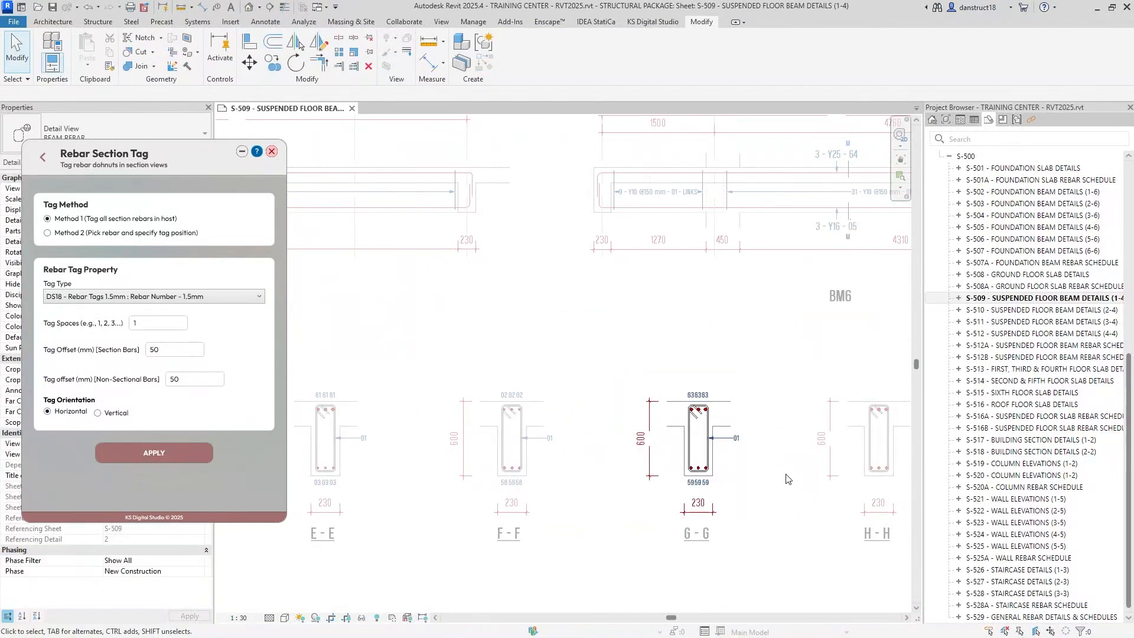